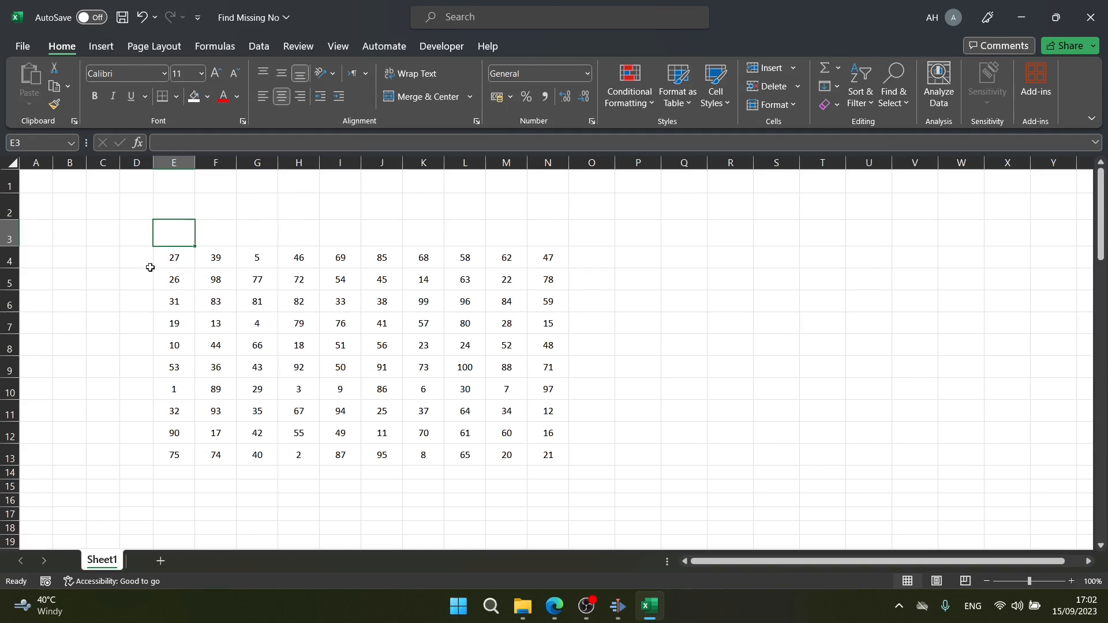
Step: Clear the value in cell N13, the last cell of the number grid
left_click_drag(167, 258, 539, 453)
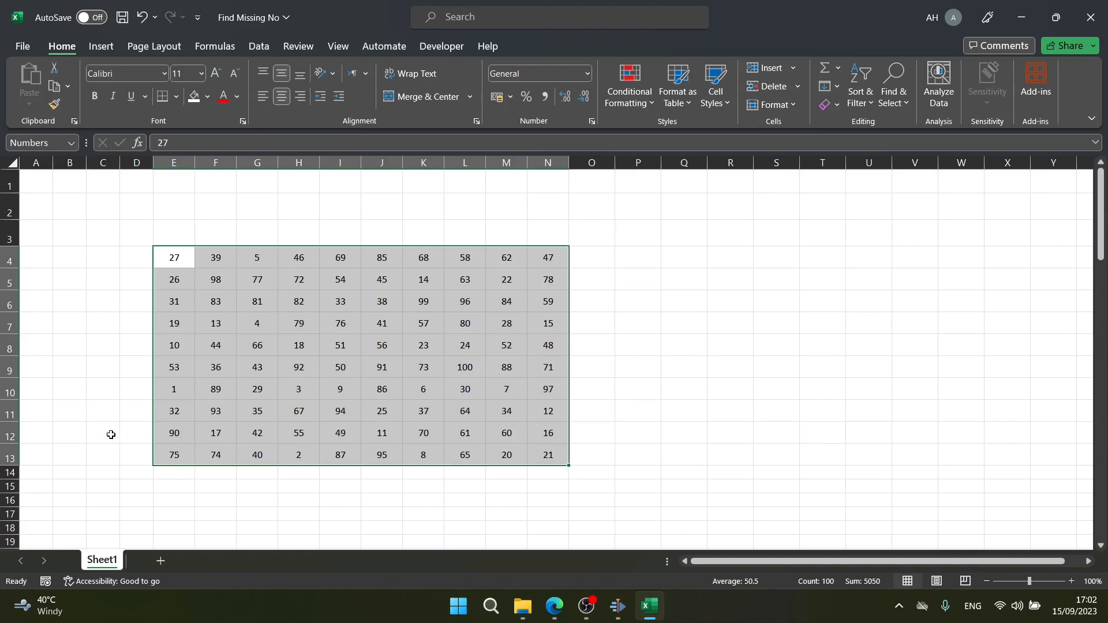
left_click(261, 484)
left_click(535, 462)
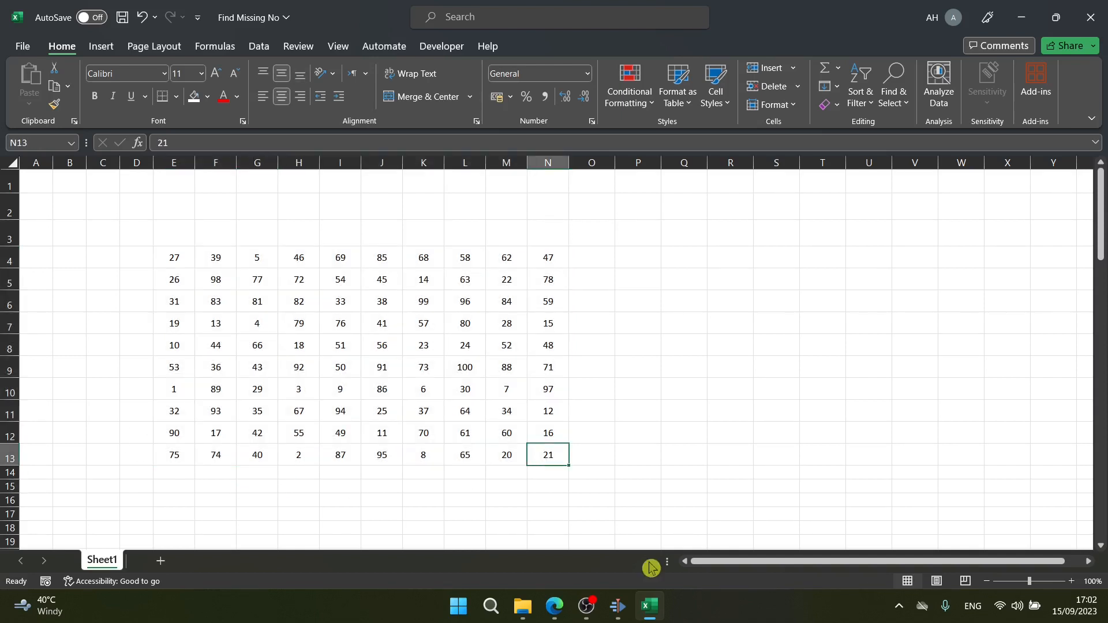
left_click(730, 369)
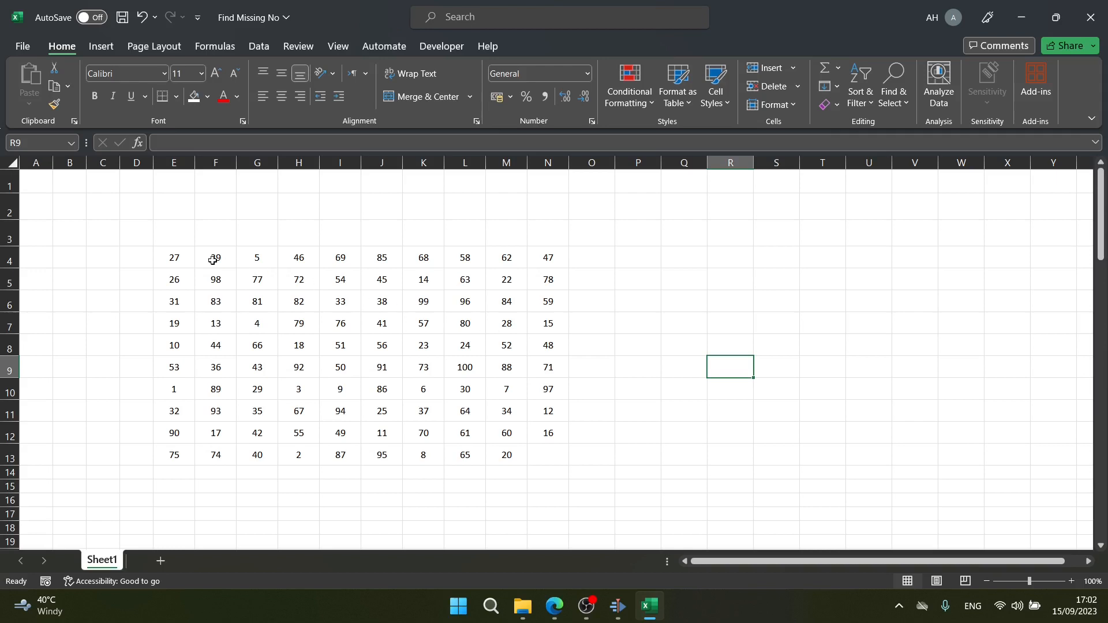
left_click(180, 259)
left_click_drag(180, 259, 549, 455)
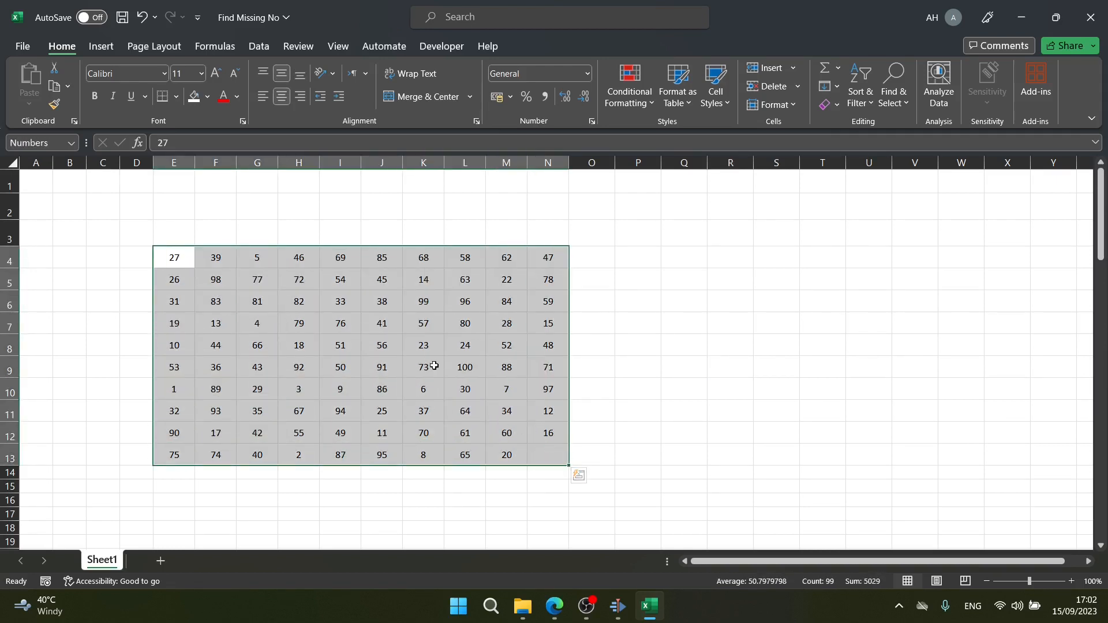
left_click(654, 283)
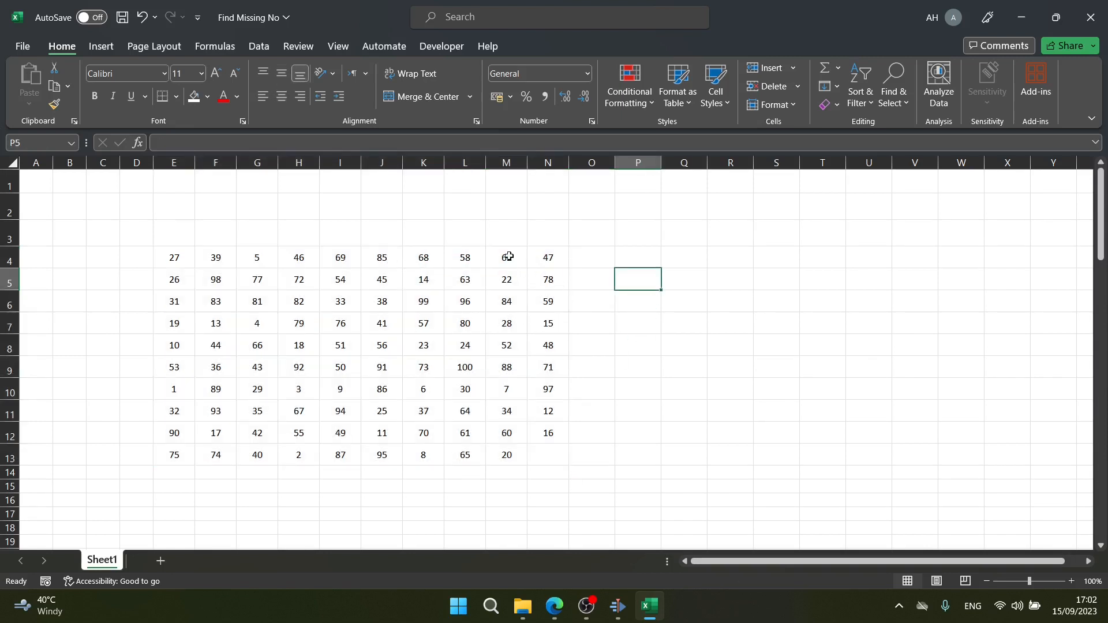
Step: Enter =SEQUENCE(100,1,1,1) in cell P2 to list the numbers 1 to 100 down column P
left_click(646, 210)
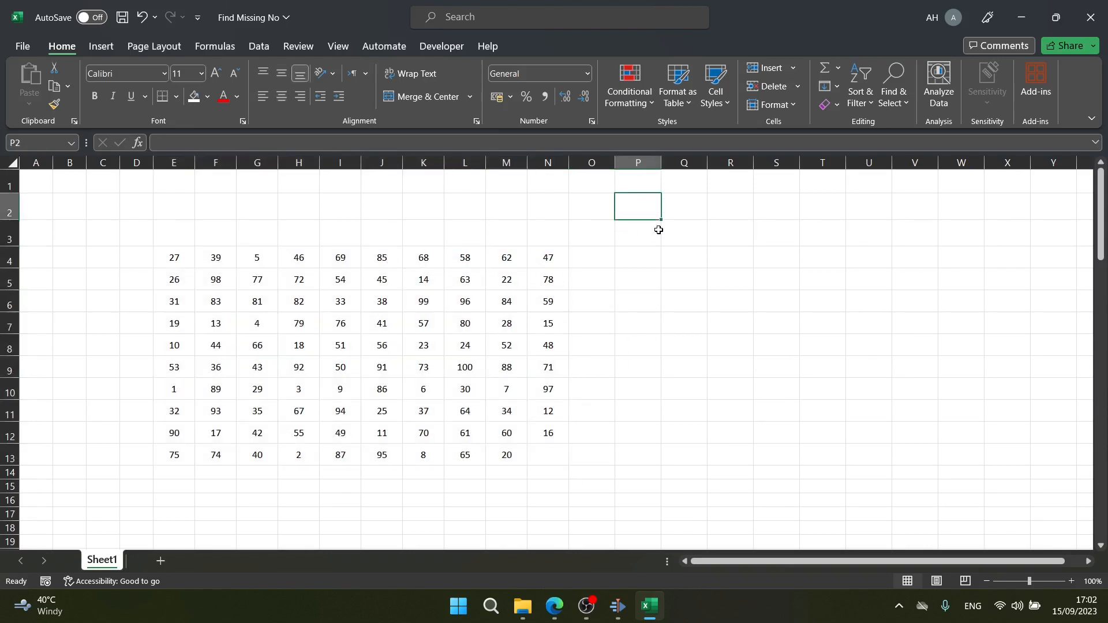
type("=")
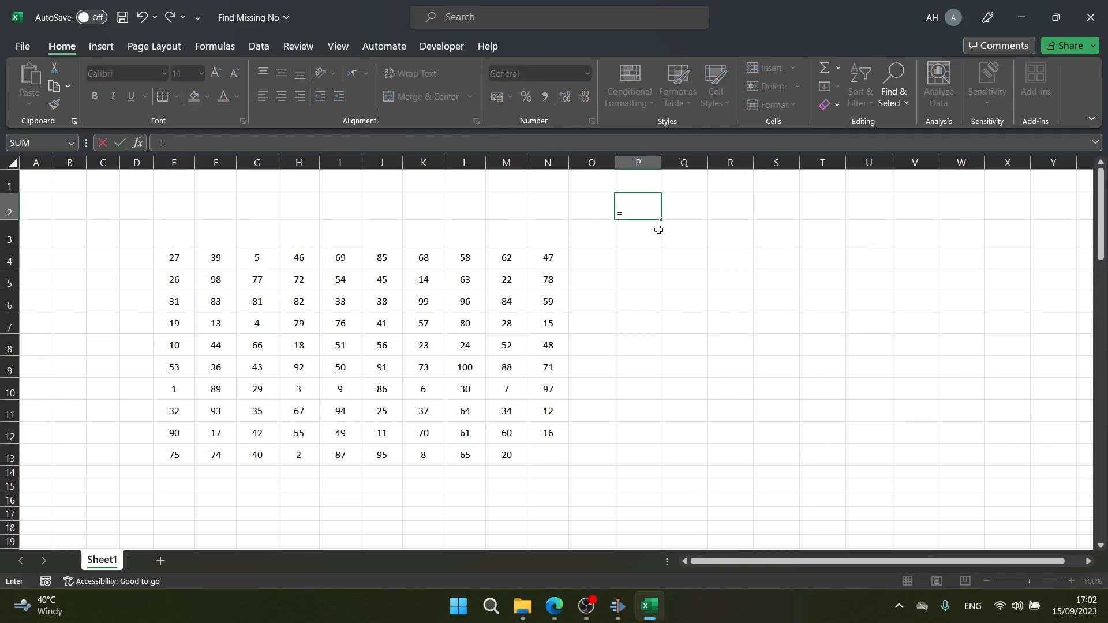
type("s")
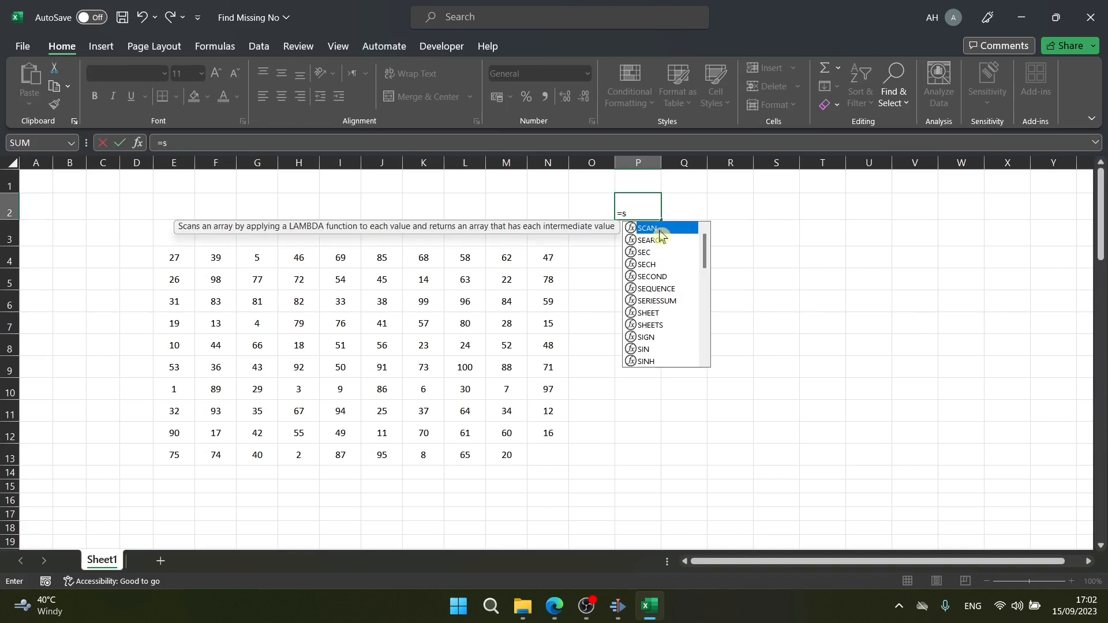
type("e")
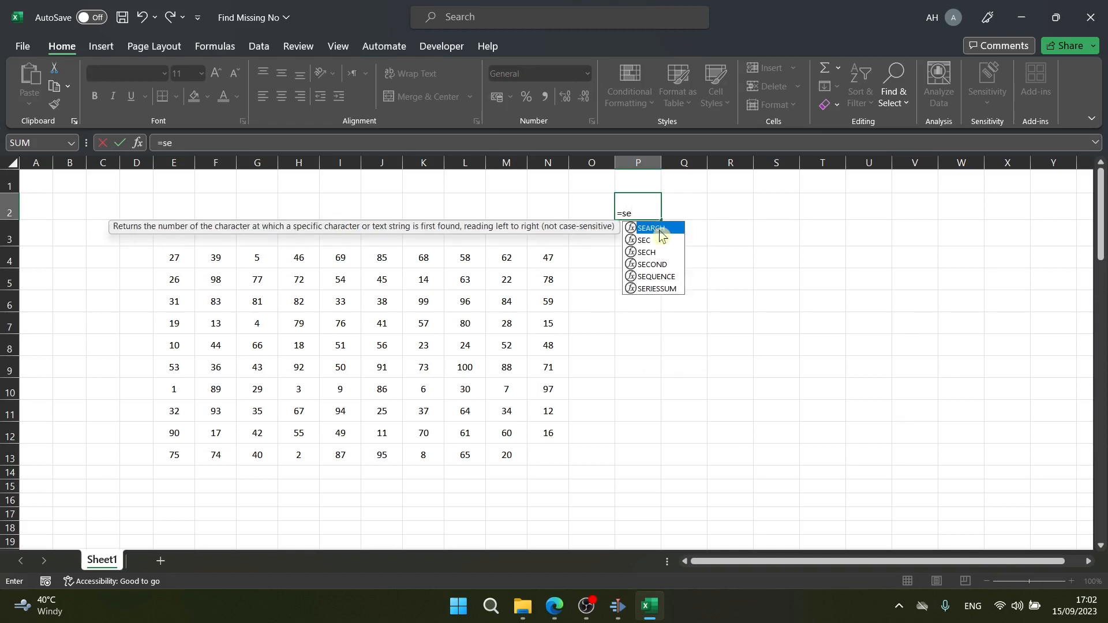
type("q")
double_click(660, 228)
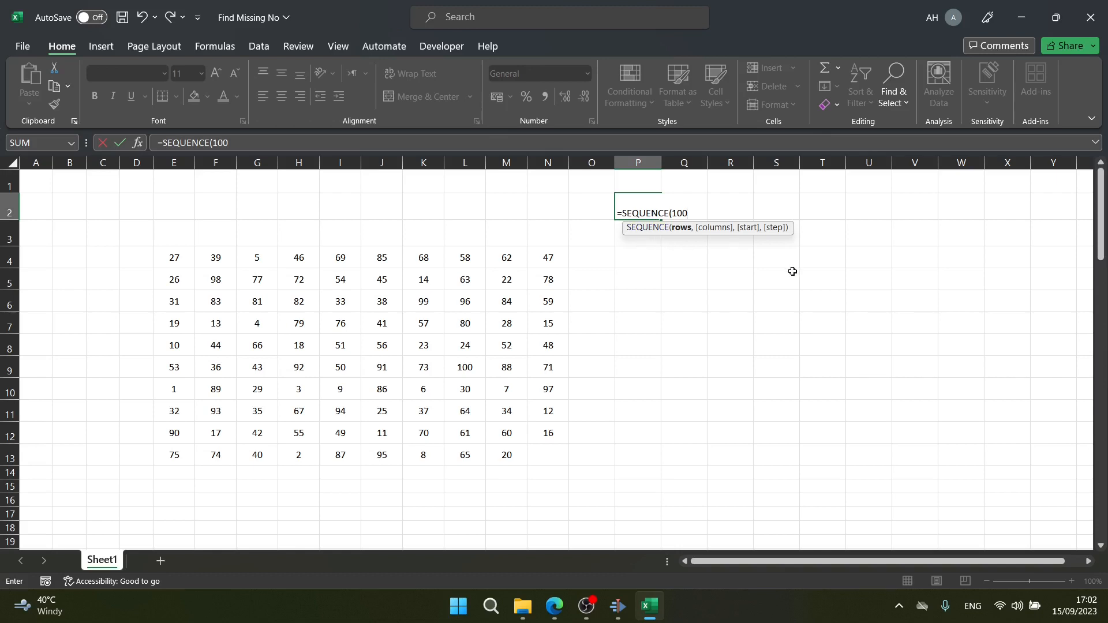
type(",")
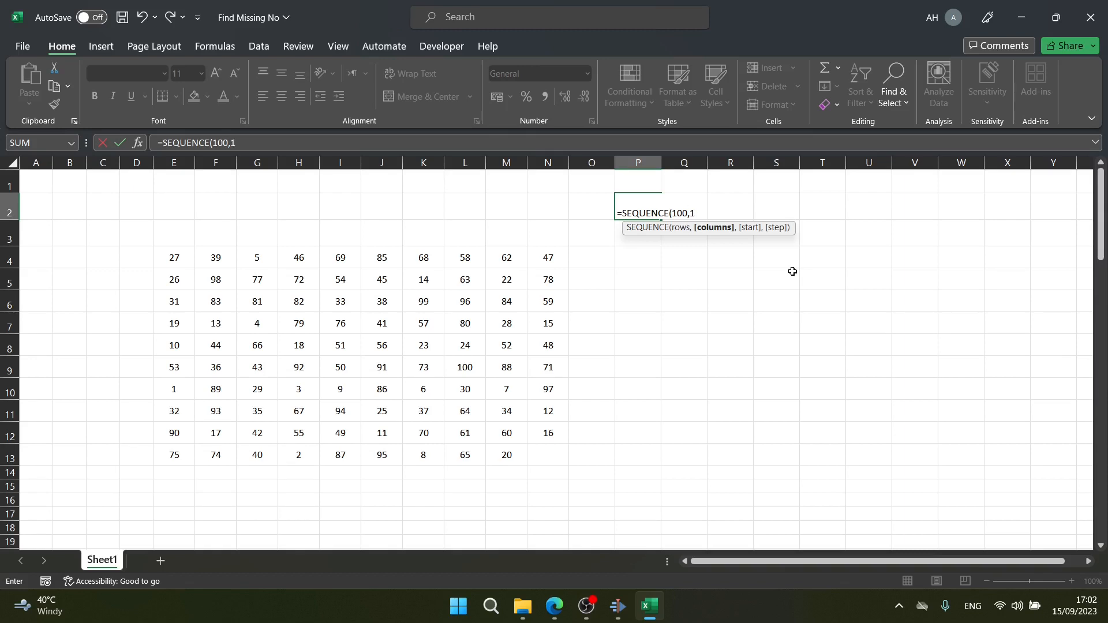
type("1,1,")
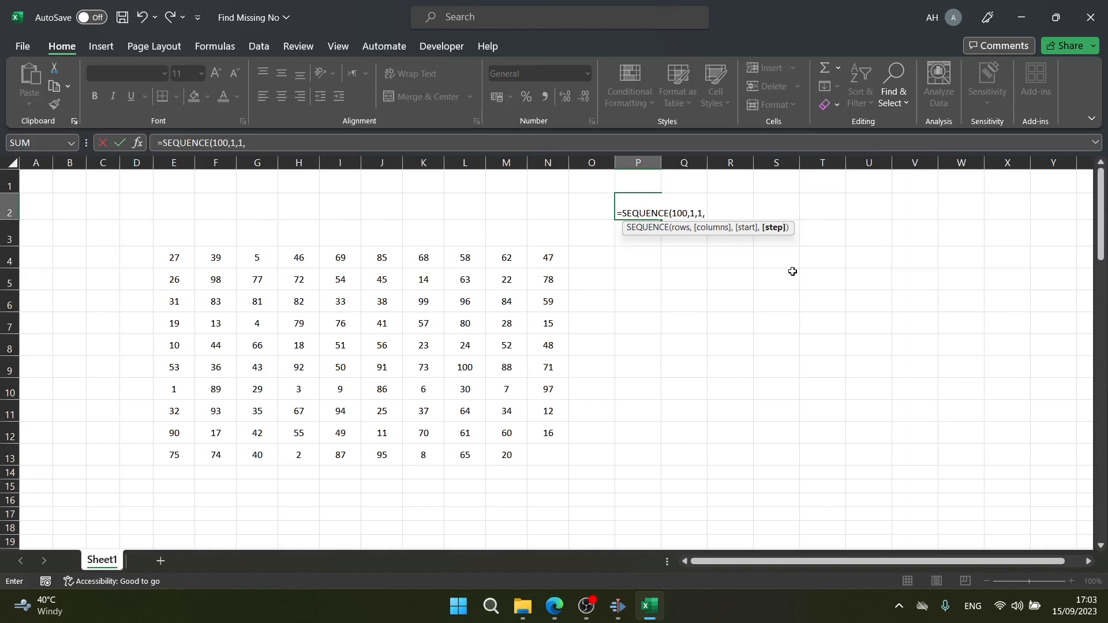
type("1")
key("Return")
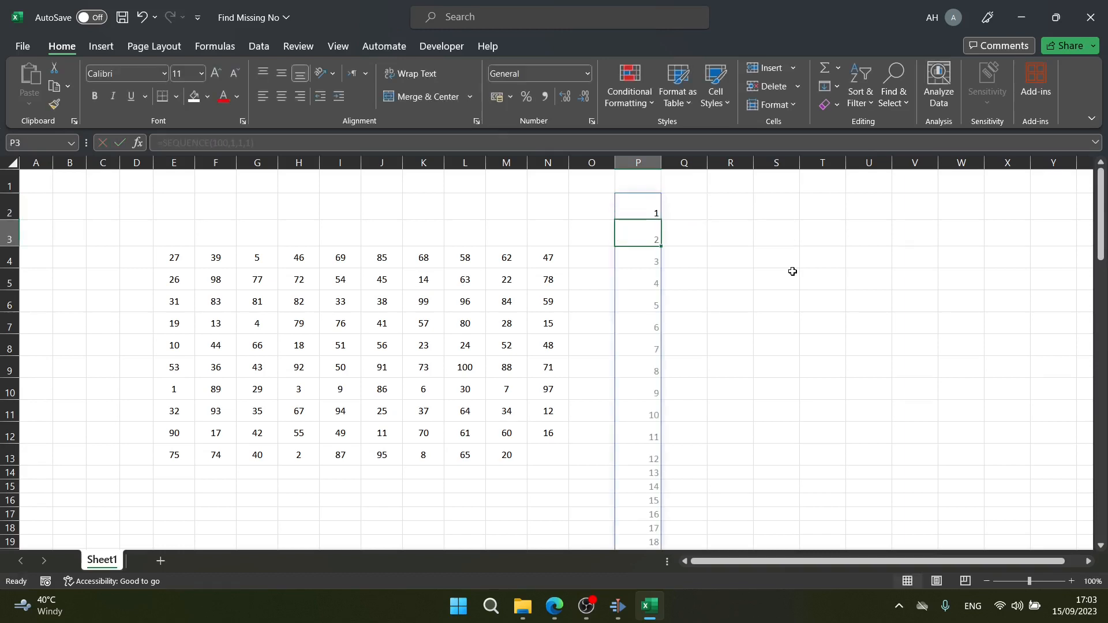
Step: Centre the contents of column P horizontally
left_click(646, 154)
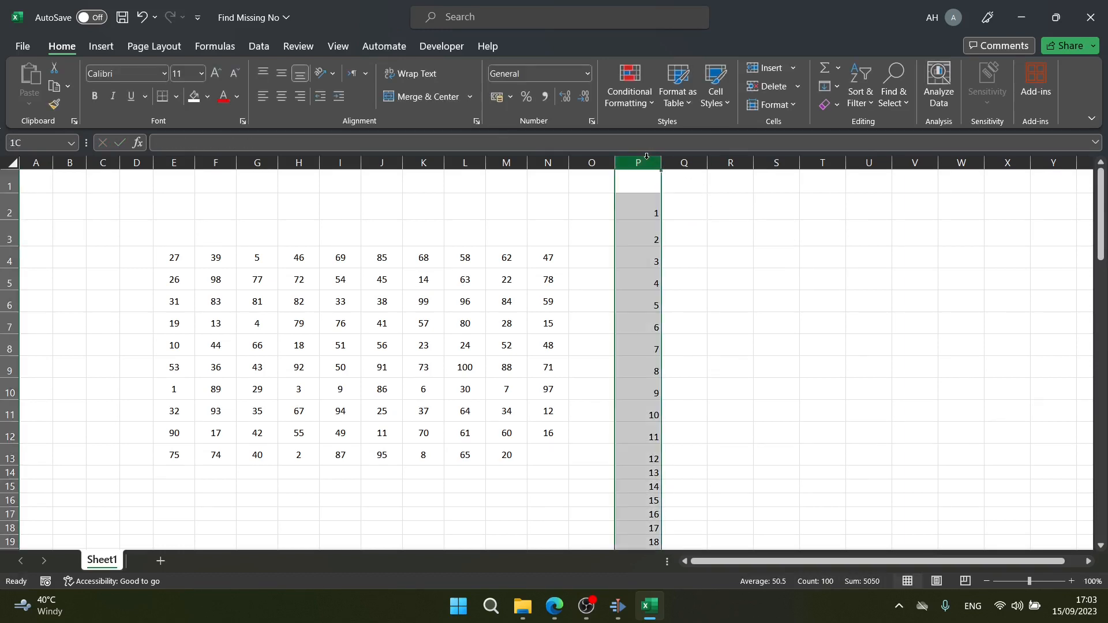
left_click(283, 98)
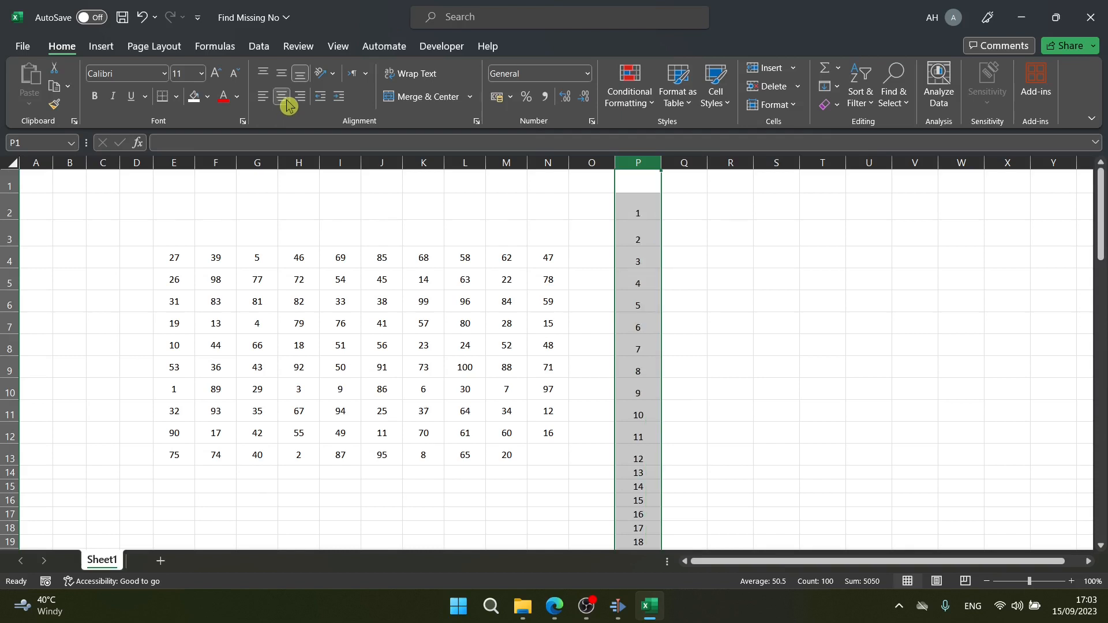
left_click(725, 255)
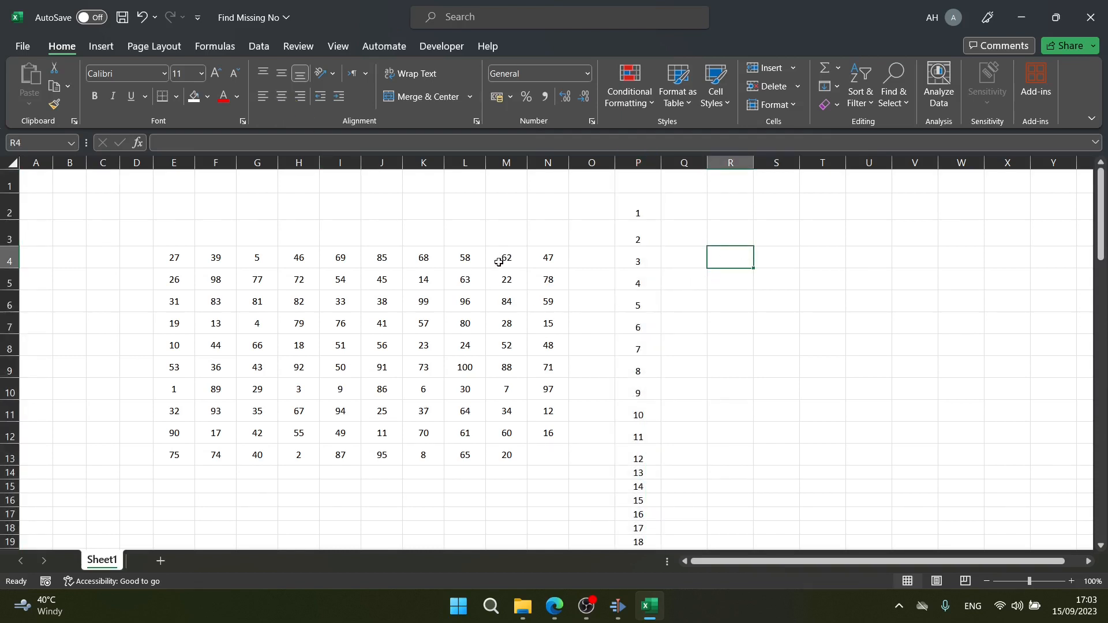
left_click(176, 264)
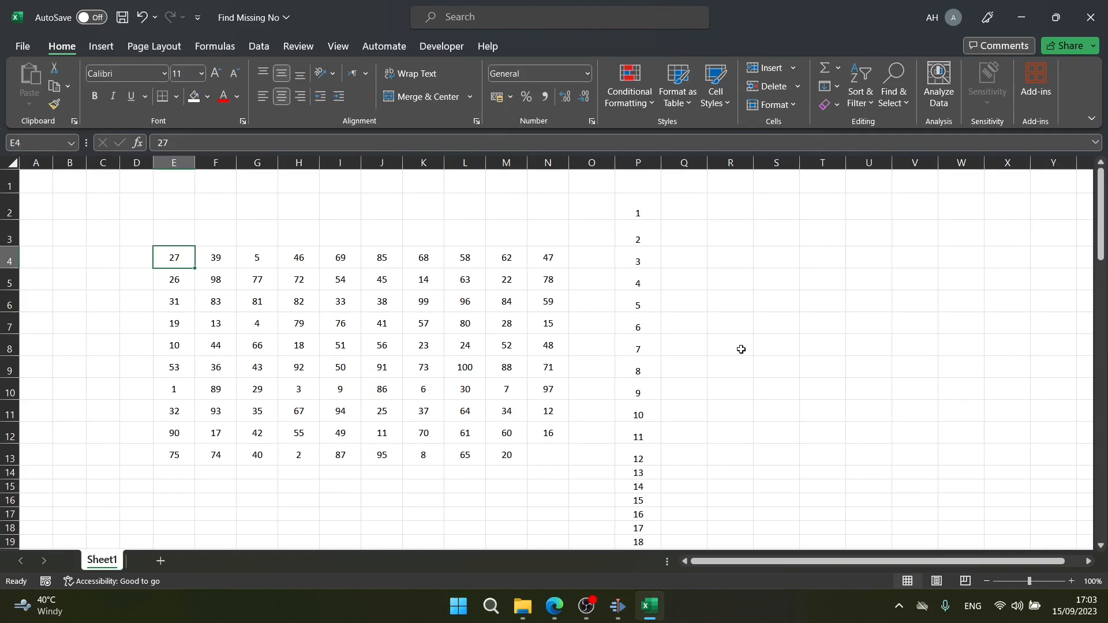
left_click(717, 254)
Step: Enter =COUNTIF(Numbers,P2) in cell Q2, using the number grid E4:N13 as the range
left_click(689, 213)
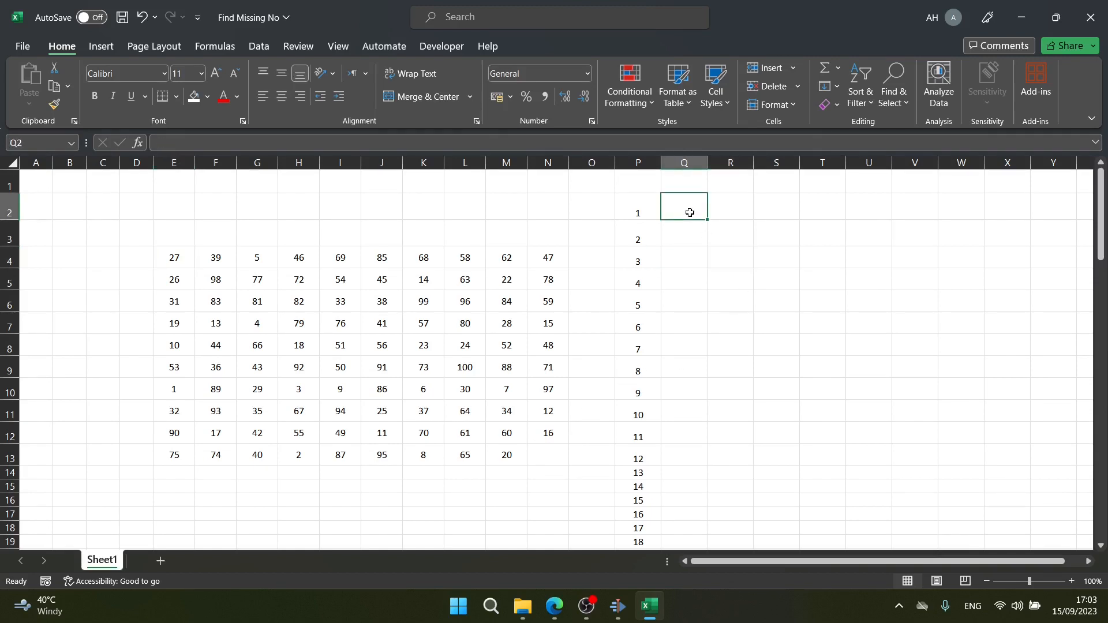
type("=")
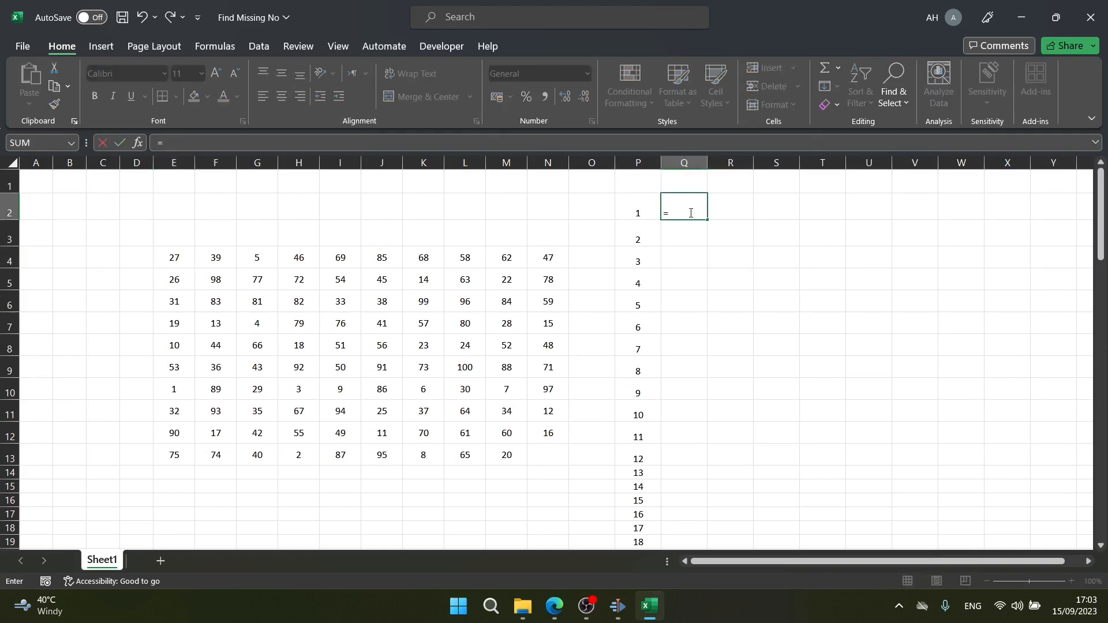
type("count")
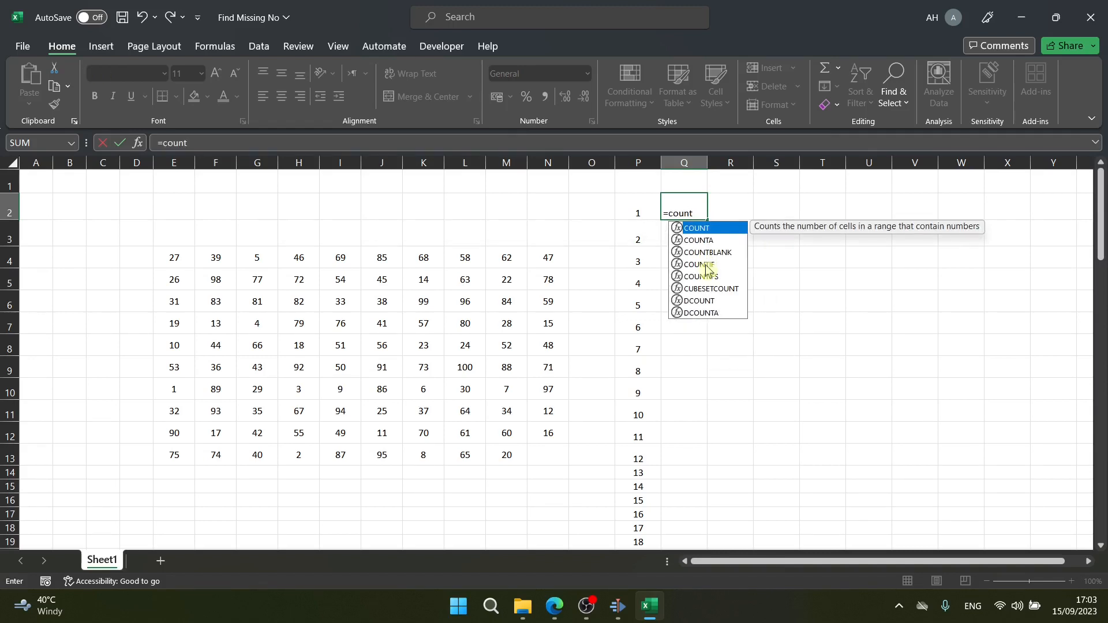
double_click(701, 265)
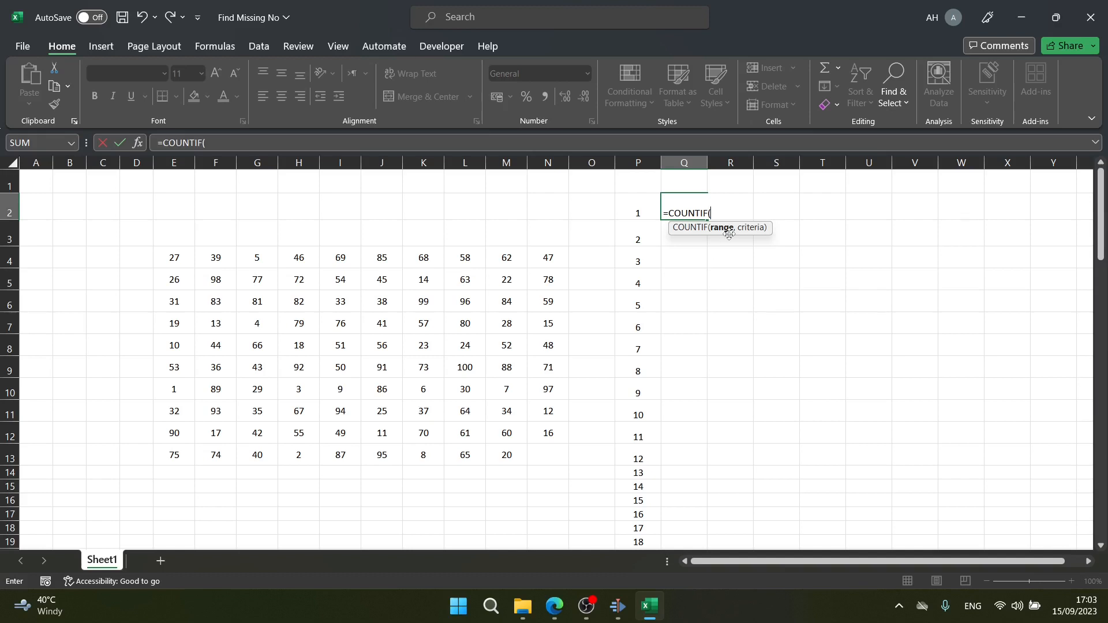
left_click(178, 260)
left_click_drag(178, 260, 569, 465)
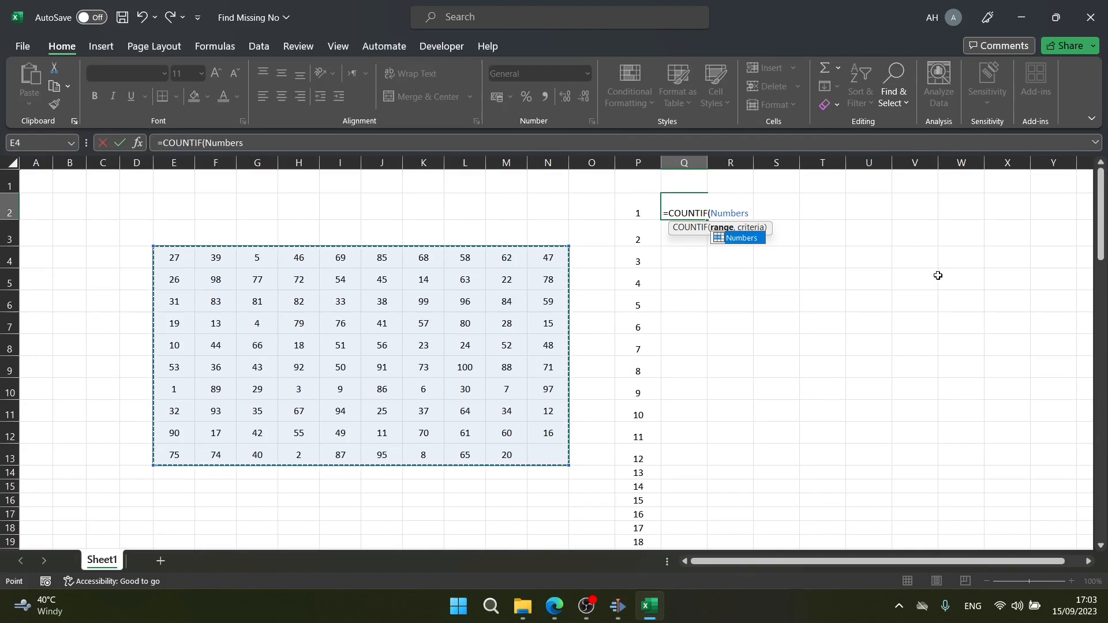
type(",")
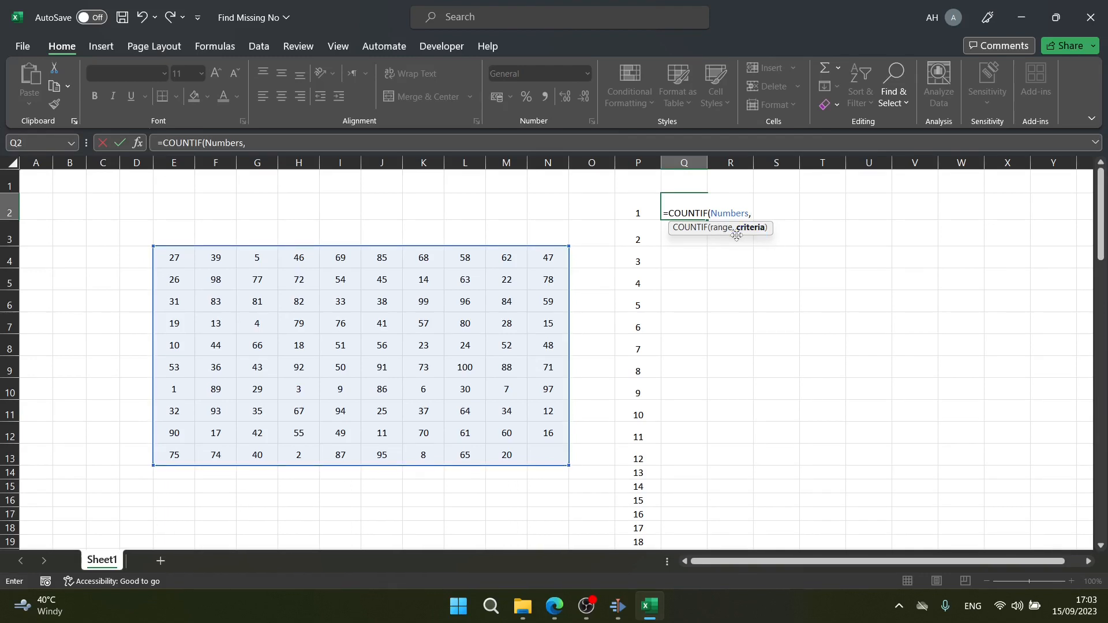
left_click(637, 211)
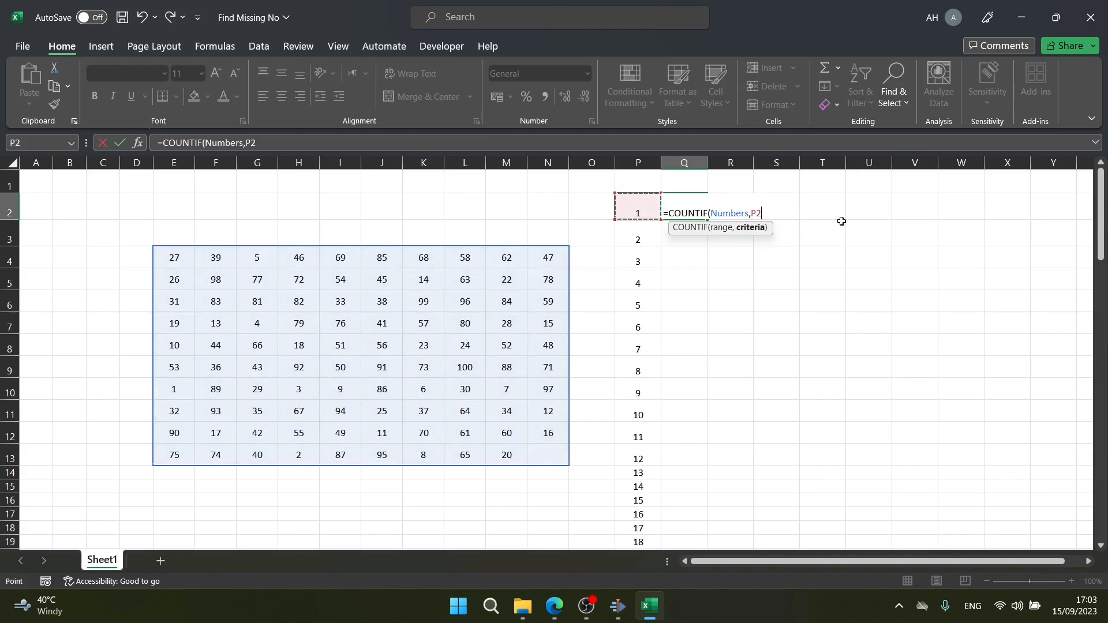
type(")")
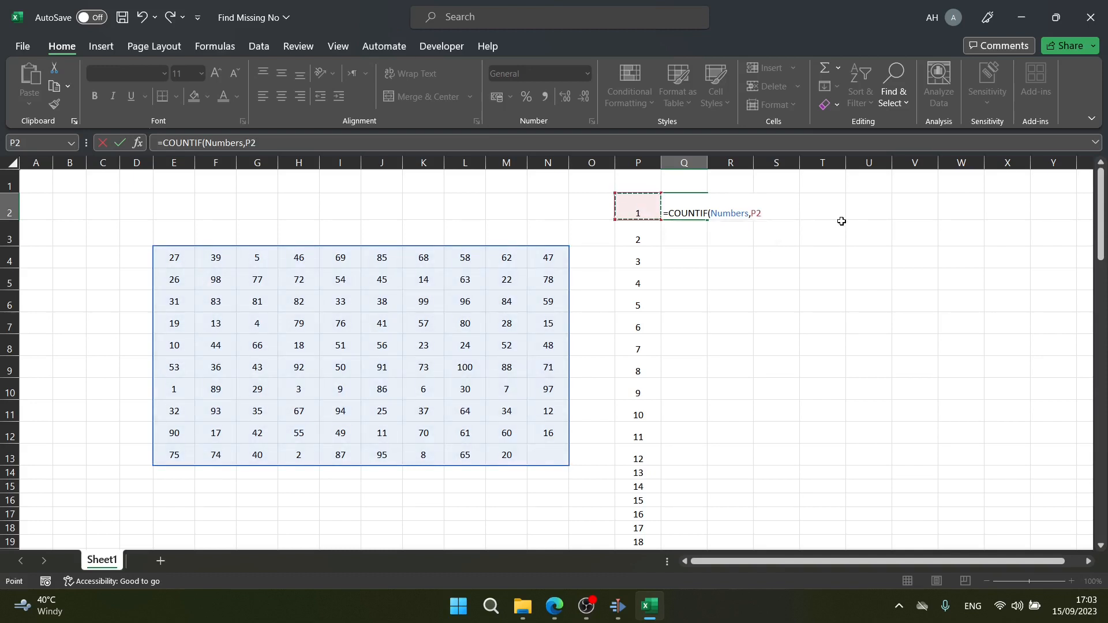
key("Return")
Step: Centre cell Q2, fill its COUNTIF formula down to Q8 and check the copied formula in Q3
left_click(690, 214)
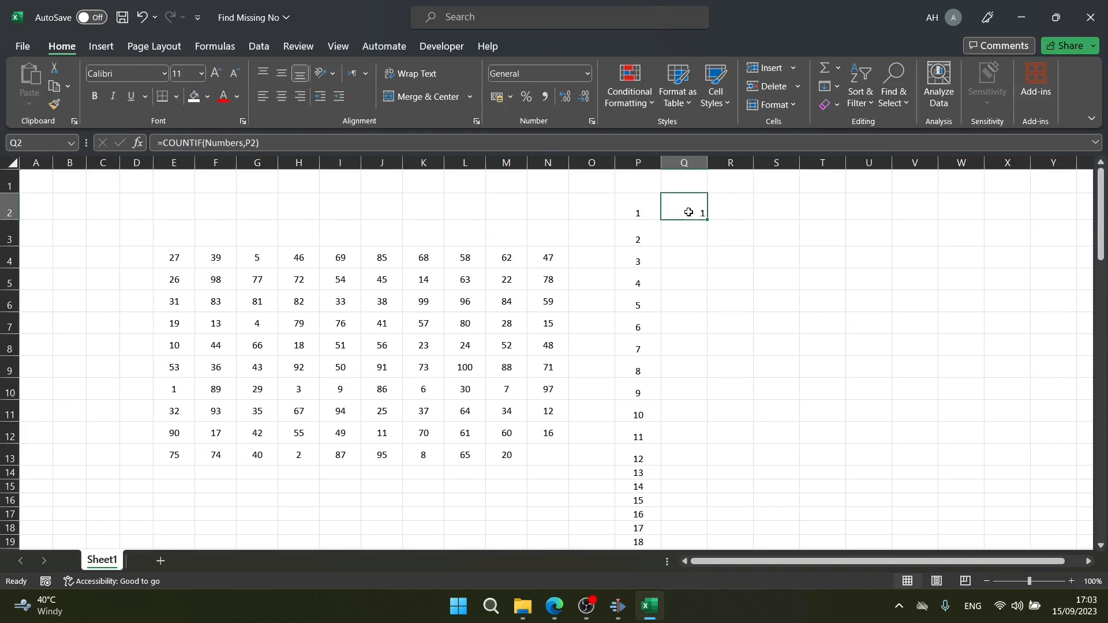
left_click(282, 96)
left_click_drag(708, 222, 702, 352)
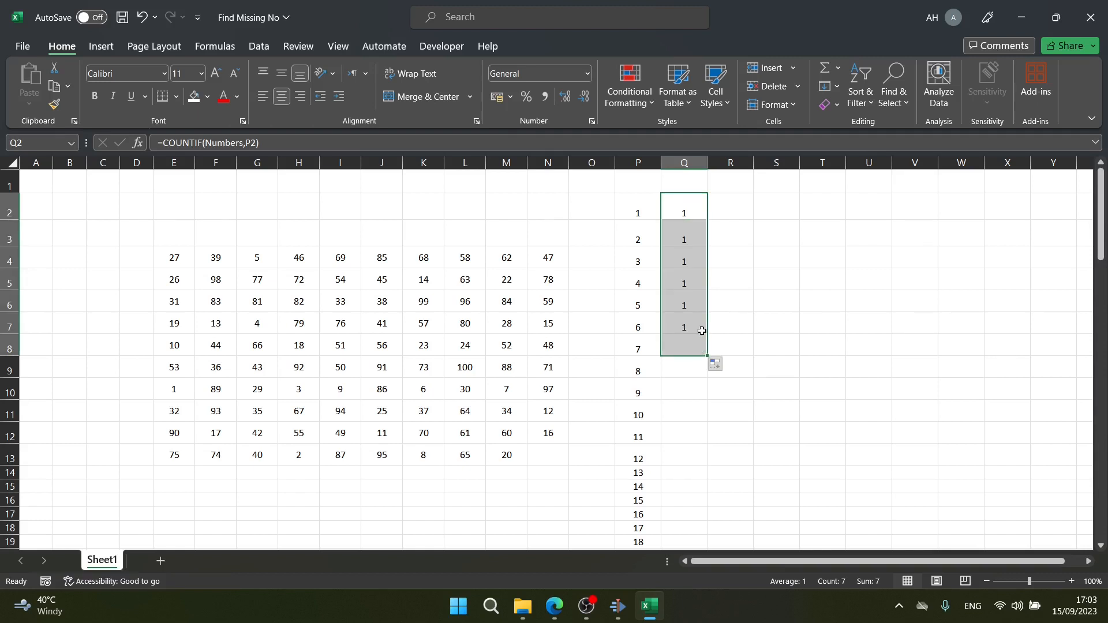
double_click(685, 239)
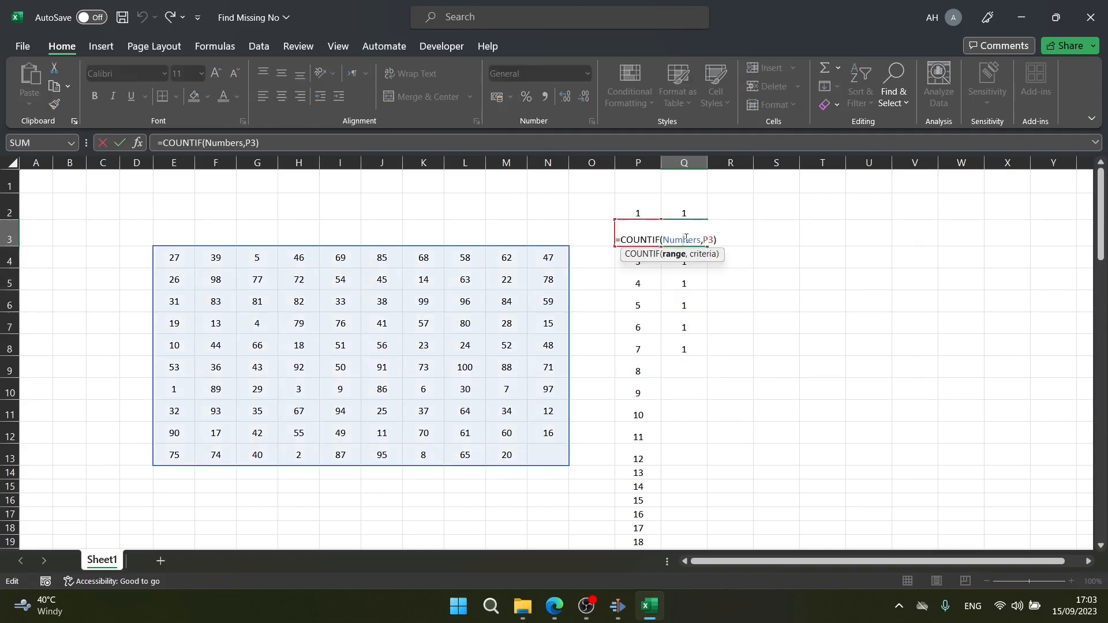
key("Escape")
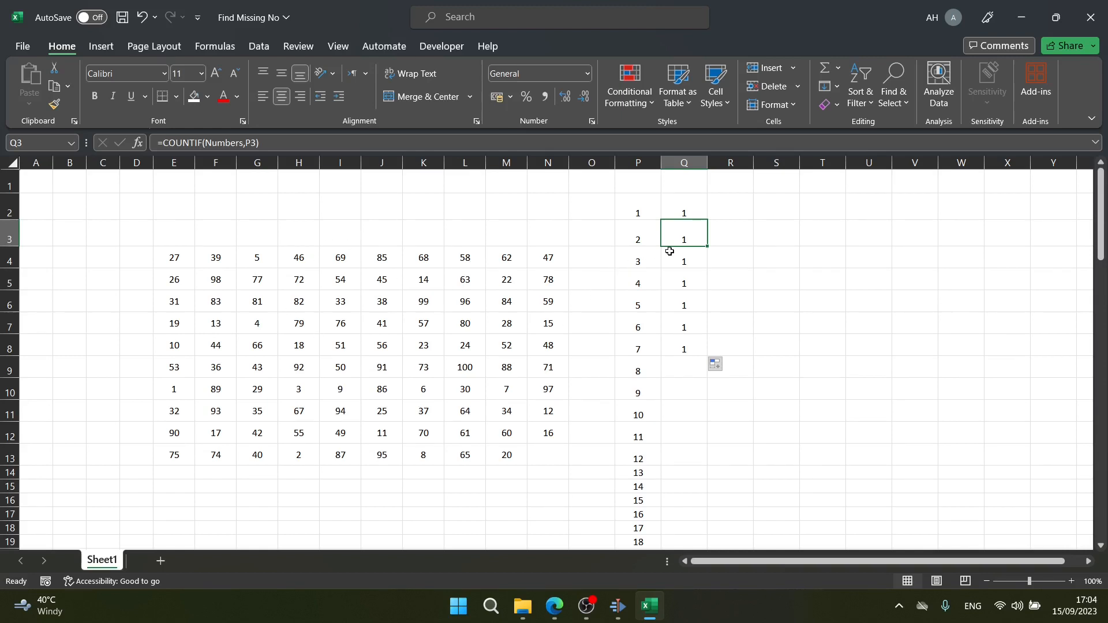
Step: Extend the COUNTIF formulas in Q2:Q8 down to Q101, alongside the number 100
left_click(692, 213)
key("ctrl+shift+Down")
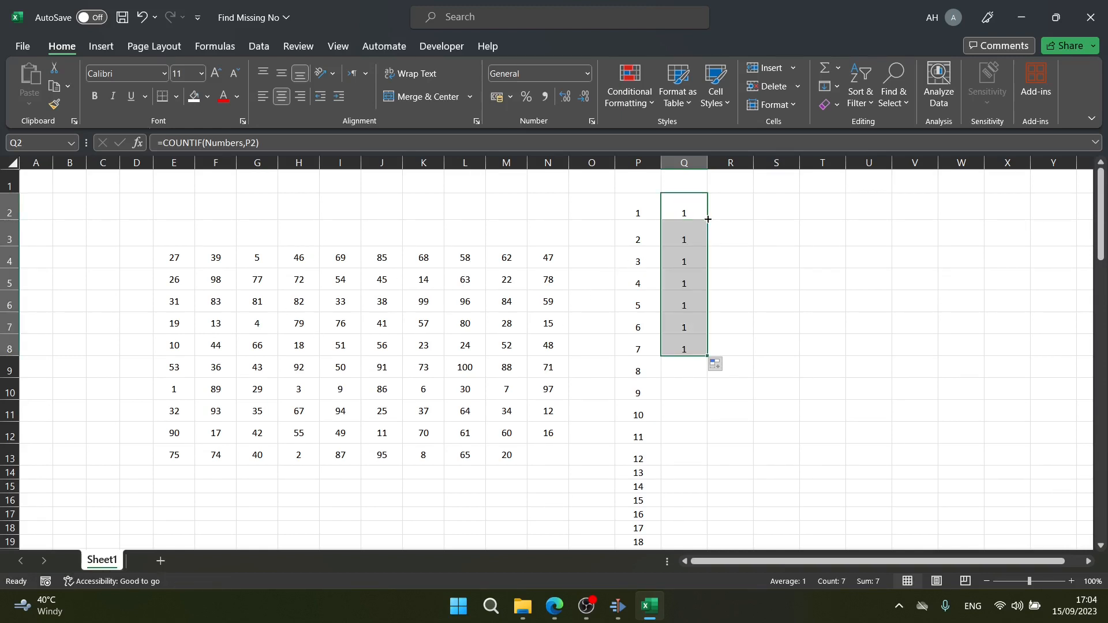
left_click_drag(708, 359, 699, 532)
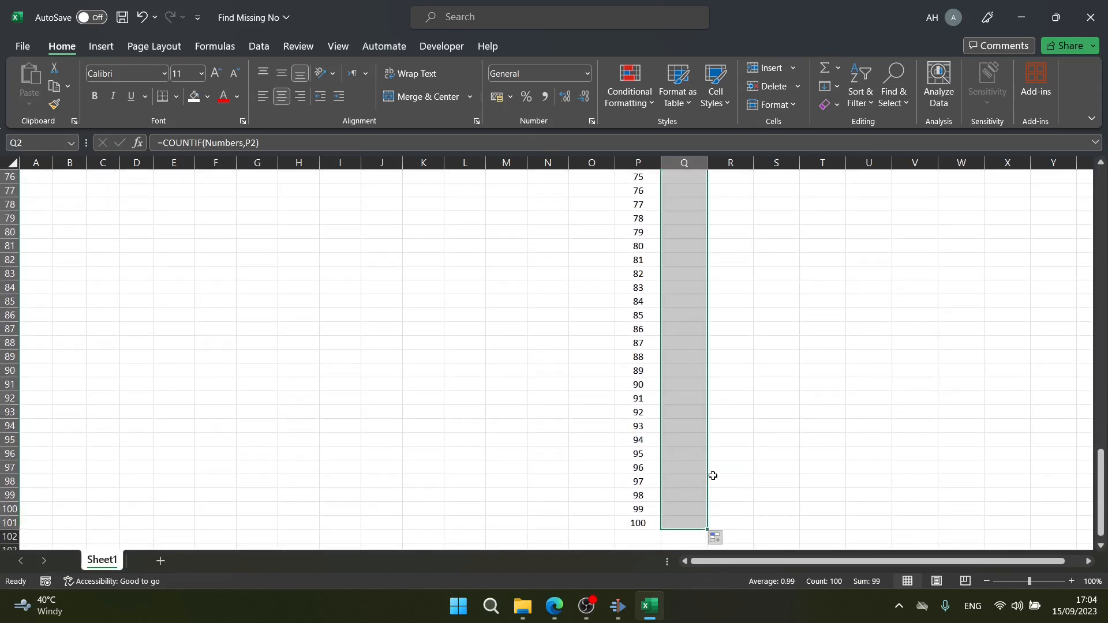
Step: Review the counts in column Q for a missing number and select the empty grid cell N13
scroll(691, 356, "up", 9)
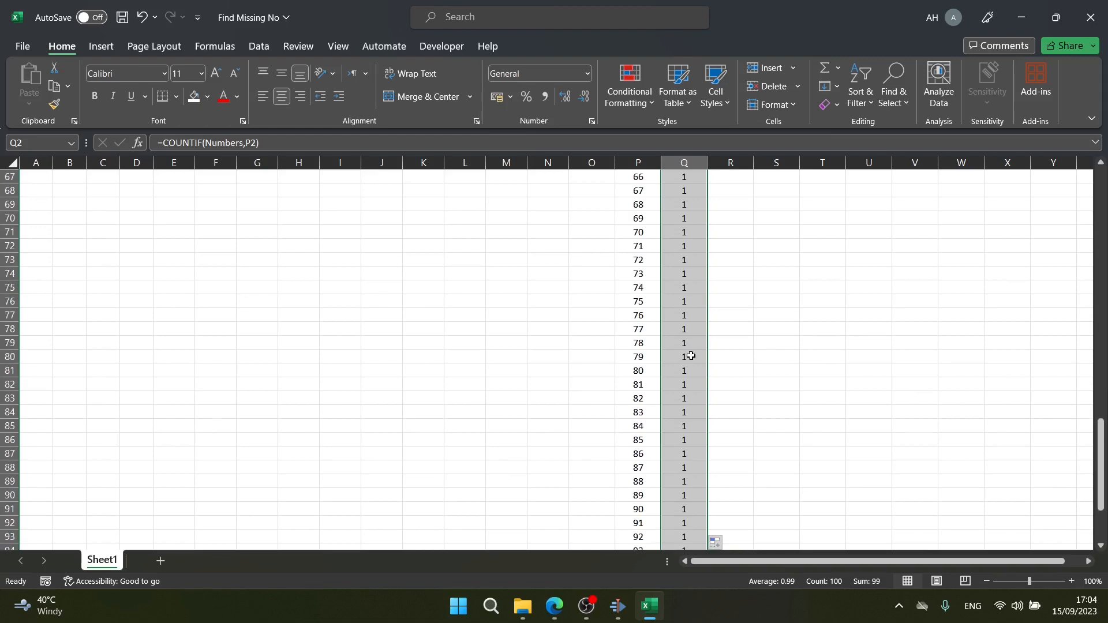
scroll(691, 356, "up", 12)
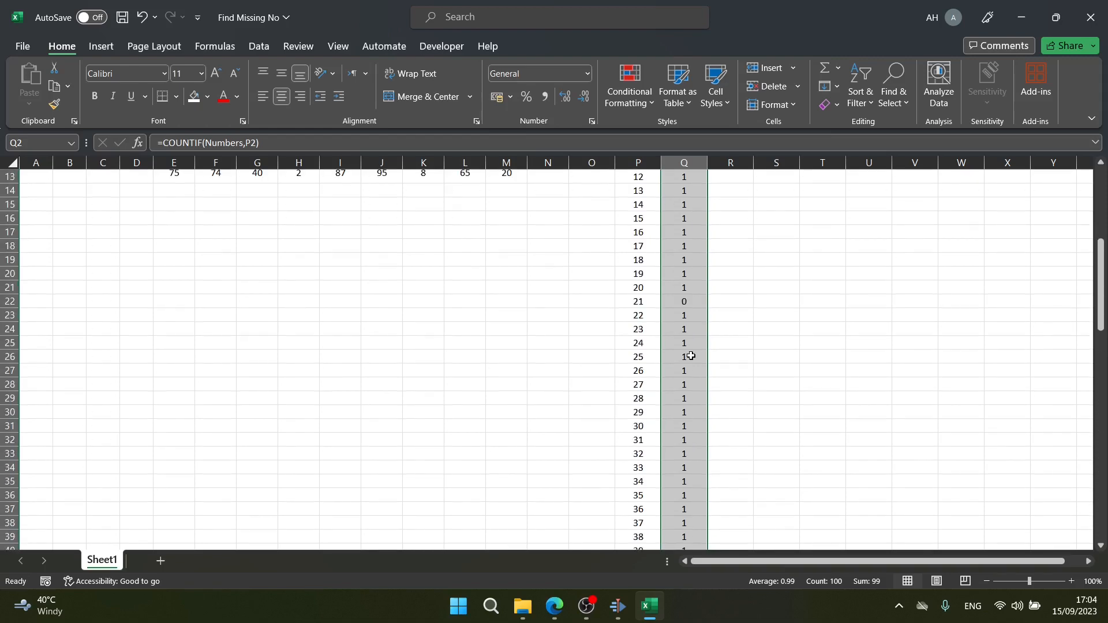
scroll(691, 356, "up", 4)
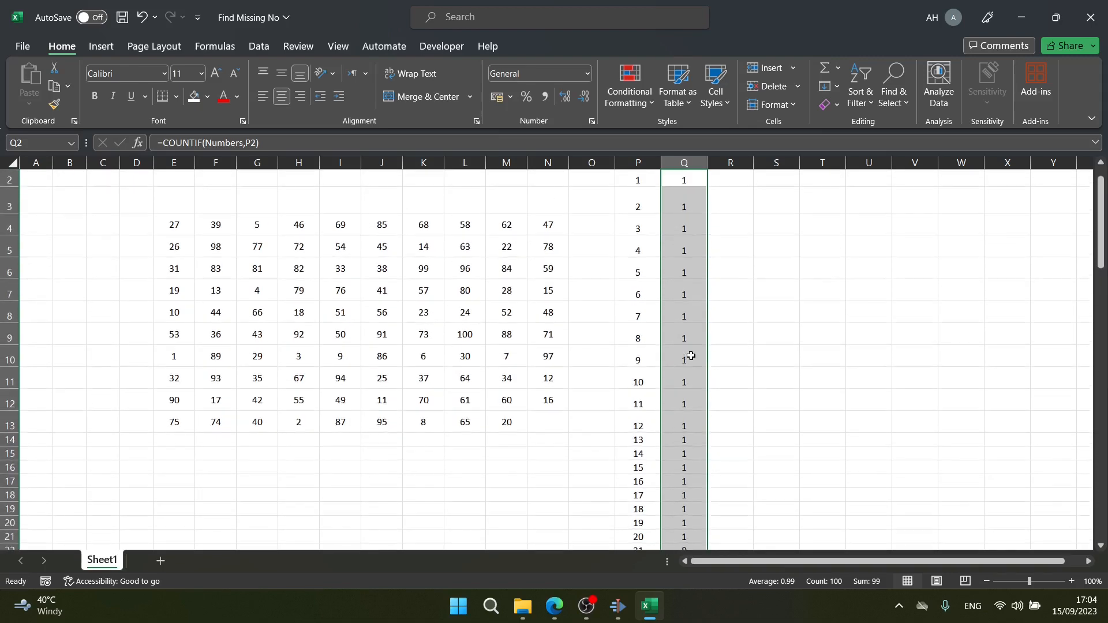
left_click(557, 419)
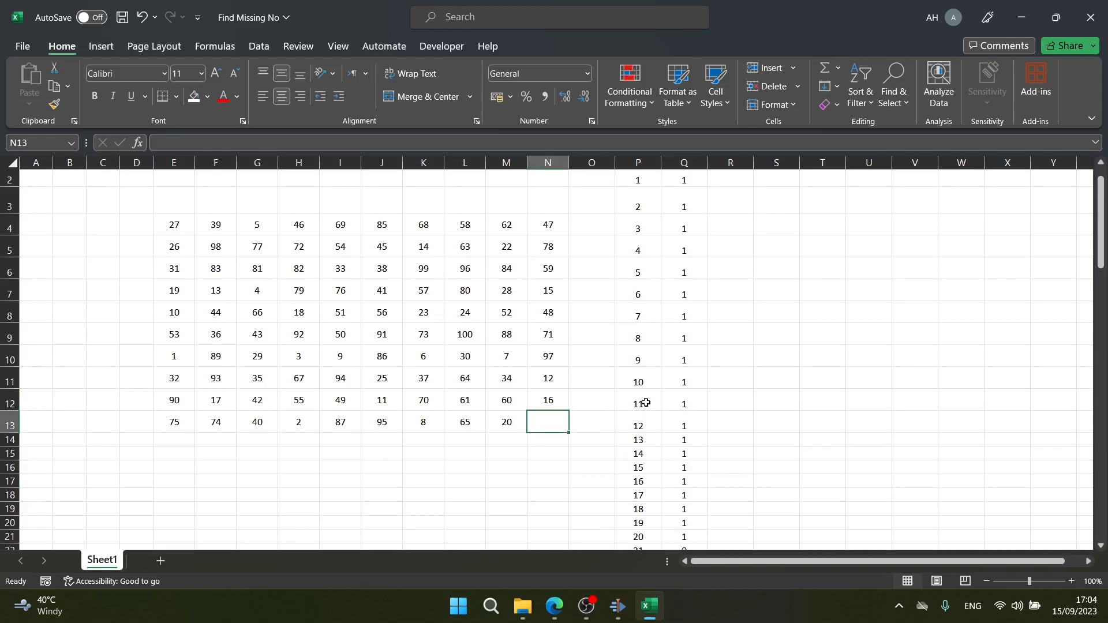
Step: Colour the number 21 and its count in P22:Q22 red
scroll(645, 402, "down", 3)
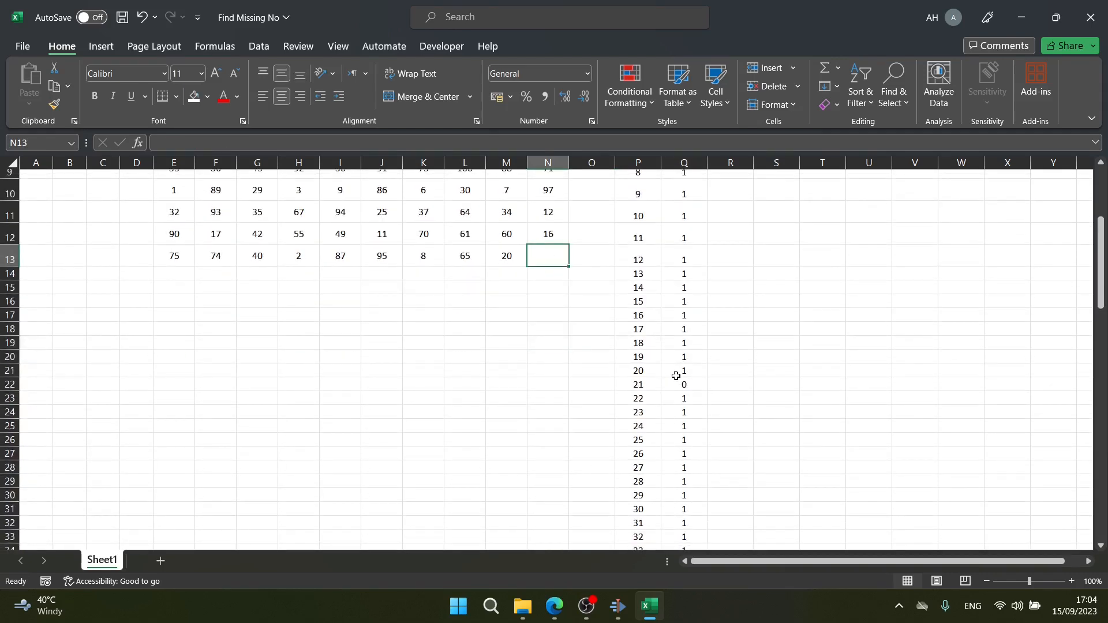
left_click(638, 384)
left_click_drag(639, 383, 680, 387)
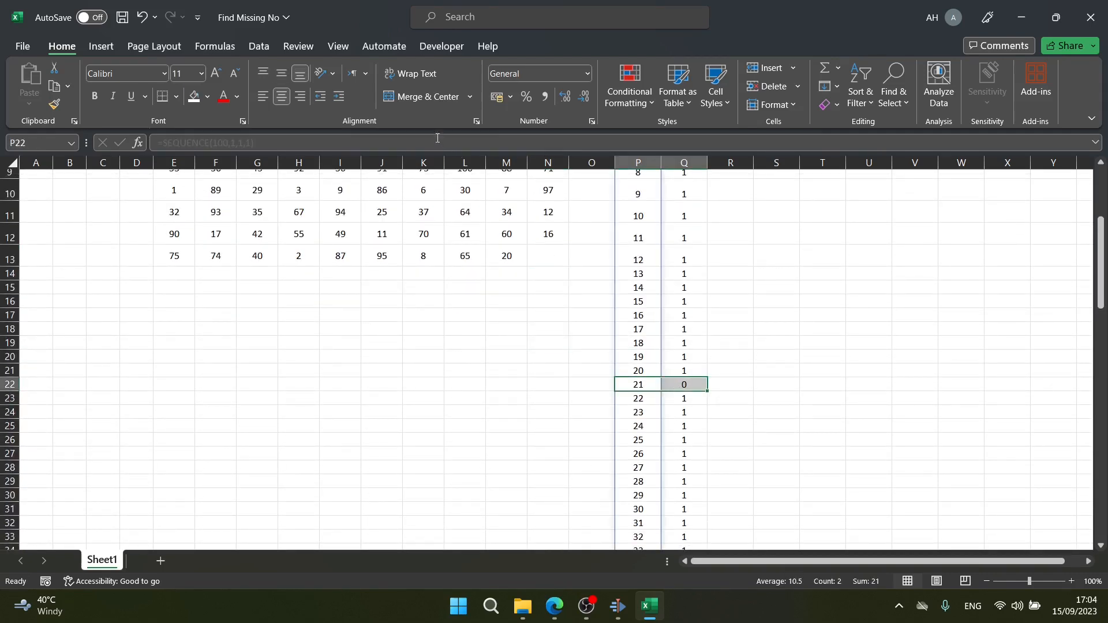
left_click(221, 98)
Step: Enter 21 in the empty grid cell N13 and check the count for that number in Q22
scroll(545, 264, "up", 3)
scroll(545, 264, "up", 1)
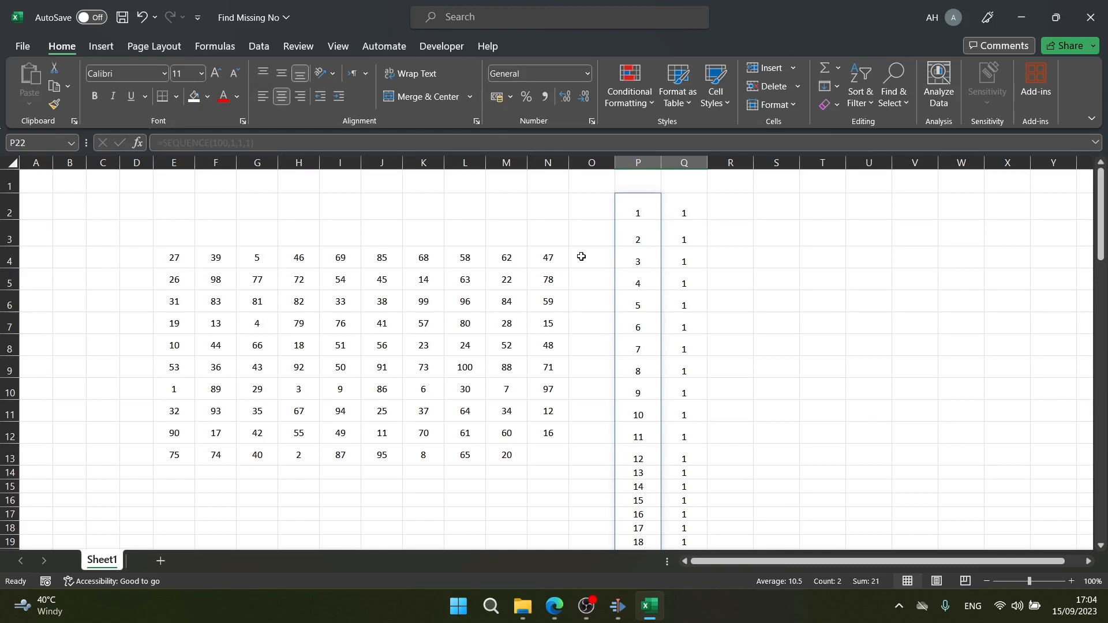
left_click(554, 454)
type("21")
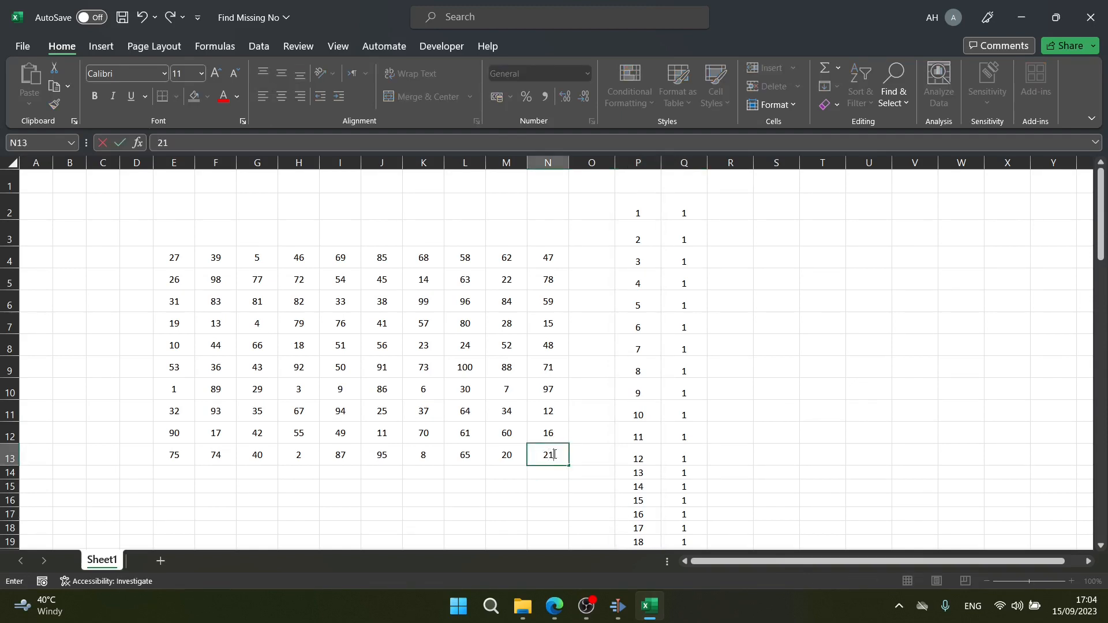
scroll(661, 411, "down", 2)
left_click(768, 404)
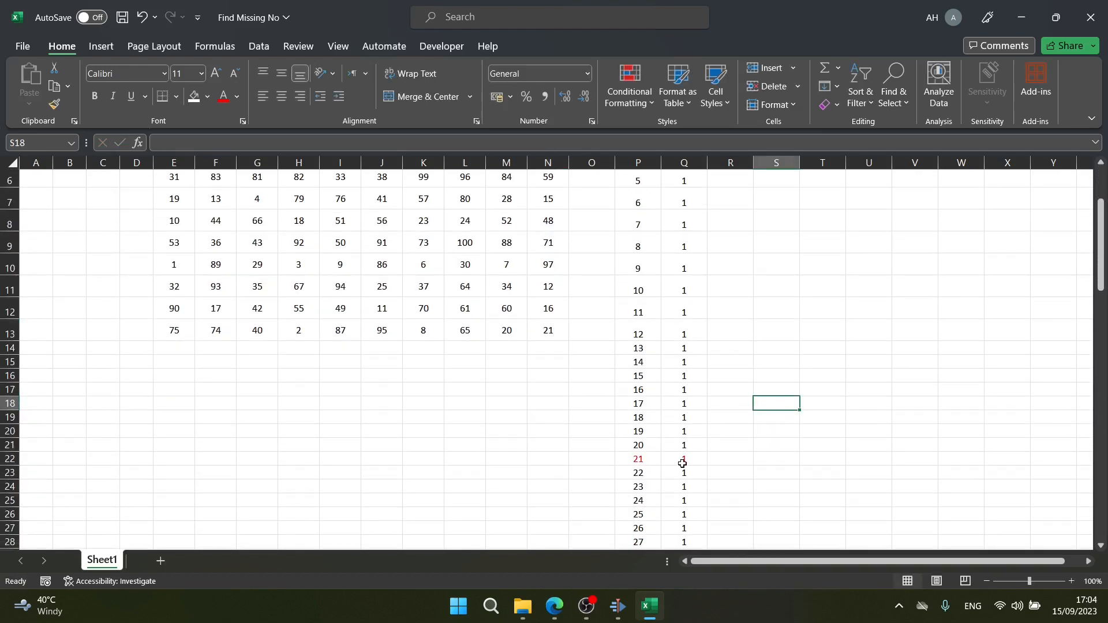
scroll(666, 386, "up", 2)
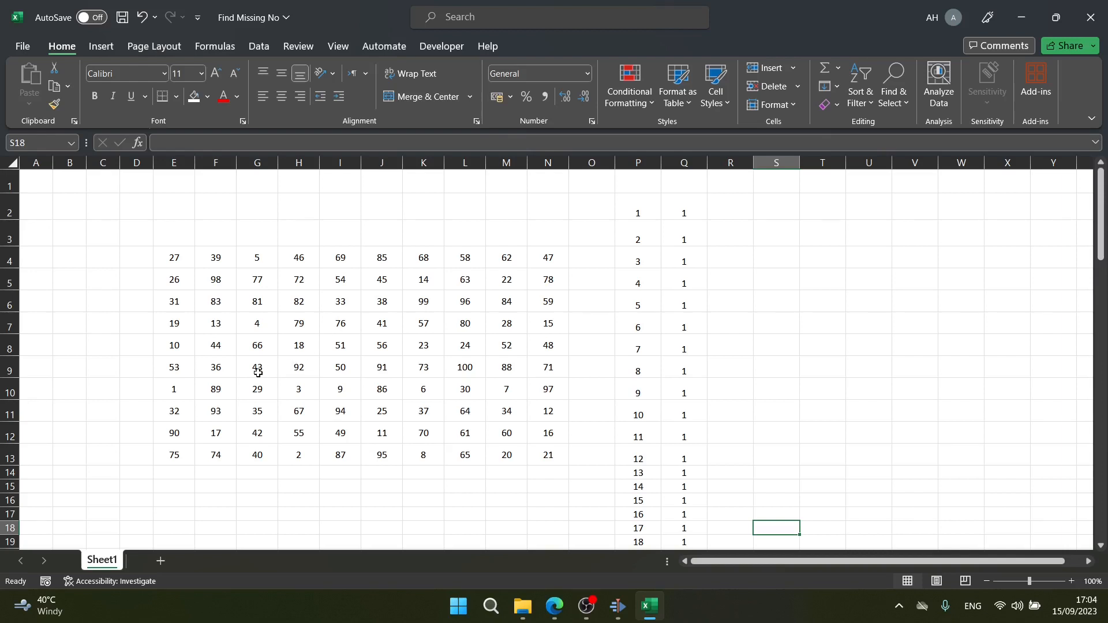
Step: Clear the number 3 from grid cell H10 and check its COUNTIF cell Q4
left_click(314, 395)
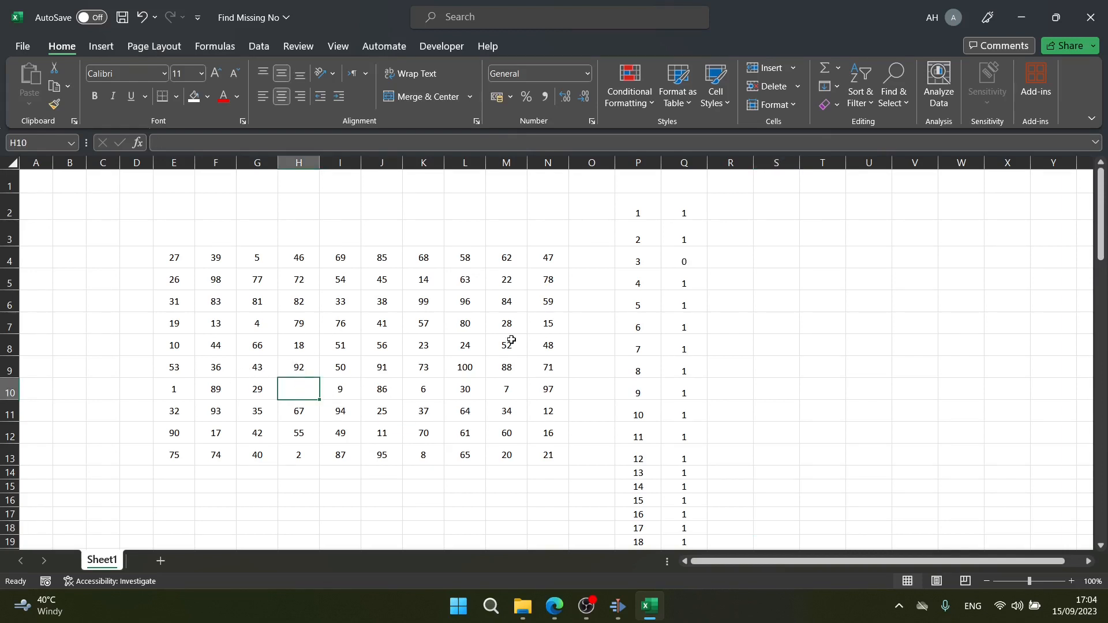
left_click(681, 264)
left_click(680, 281)
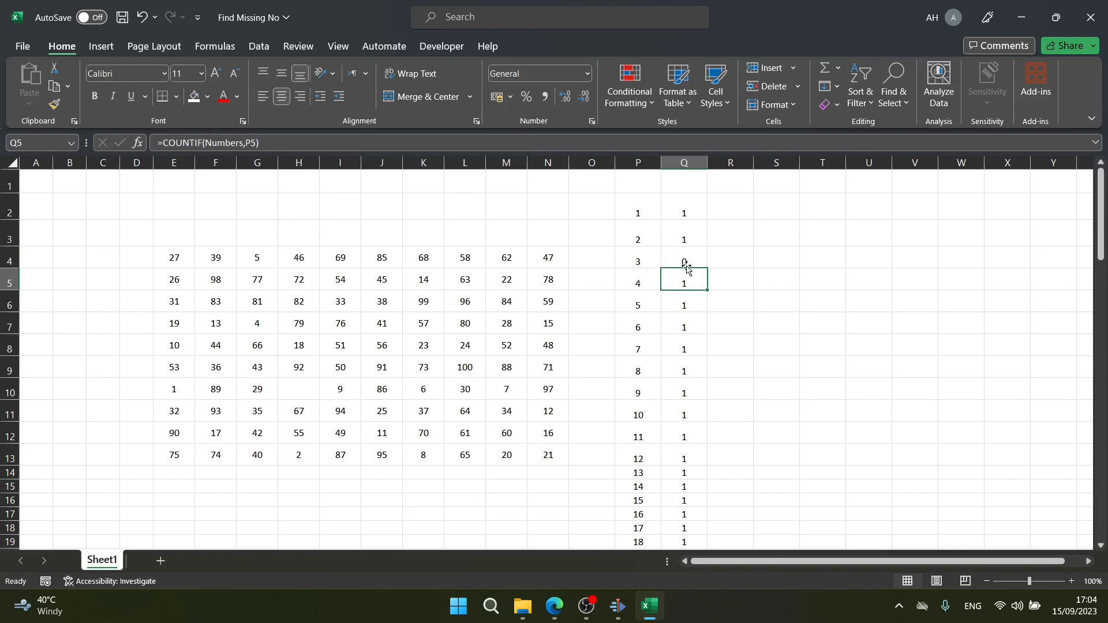
left_click(688, 259)
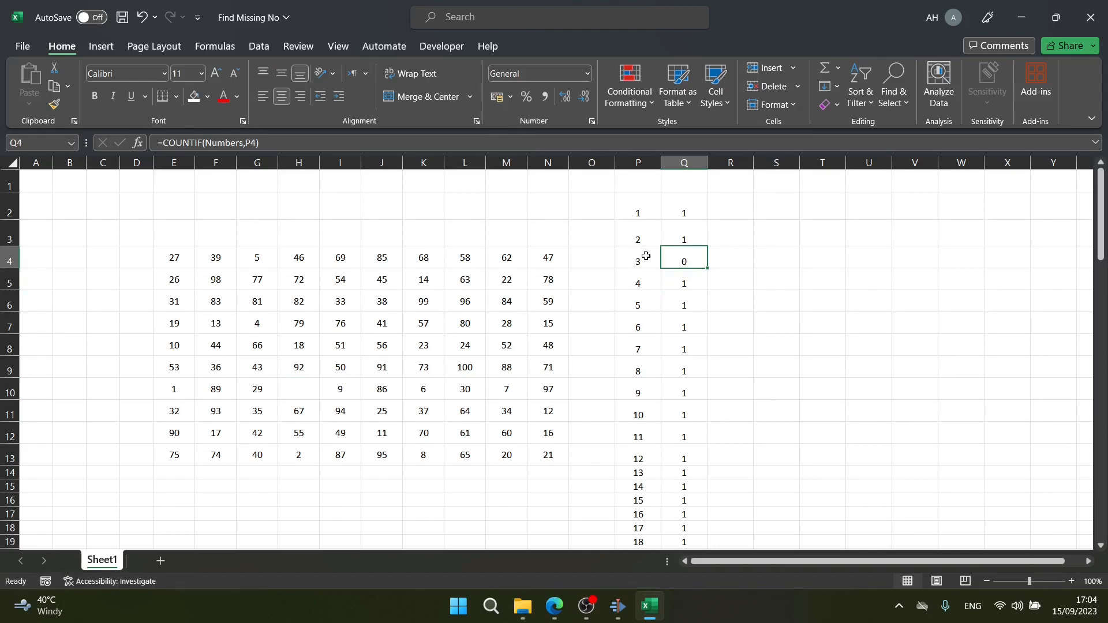
Step: Add a filter to column Q and show only the rows with a count of 0
left_click(684, 163)
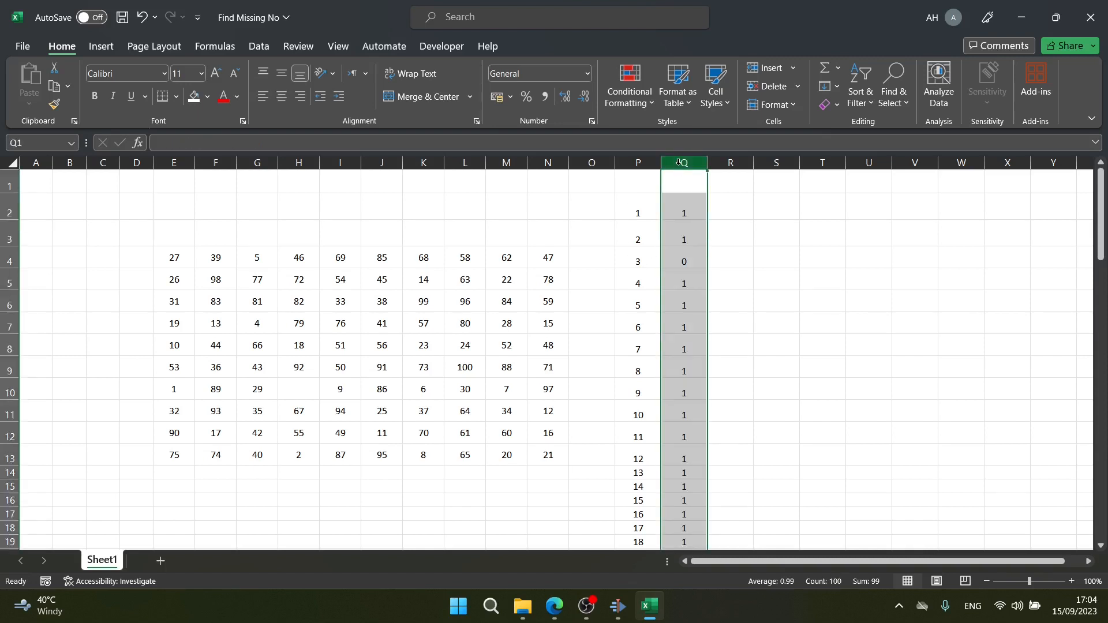
left_click(258, 46)
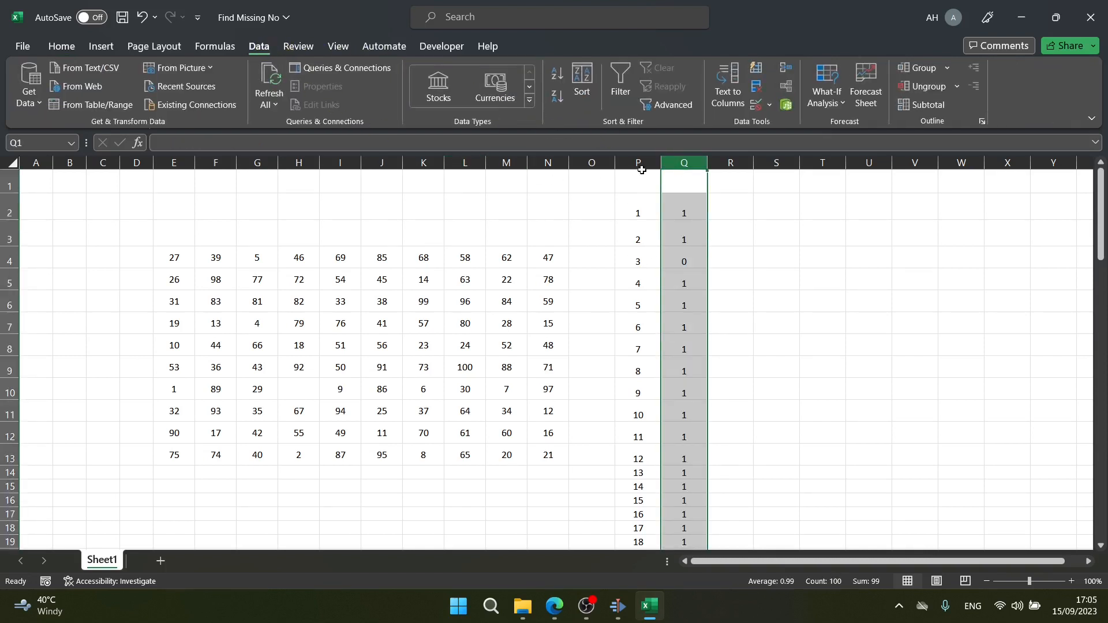
left_click(620, 85)
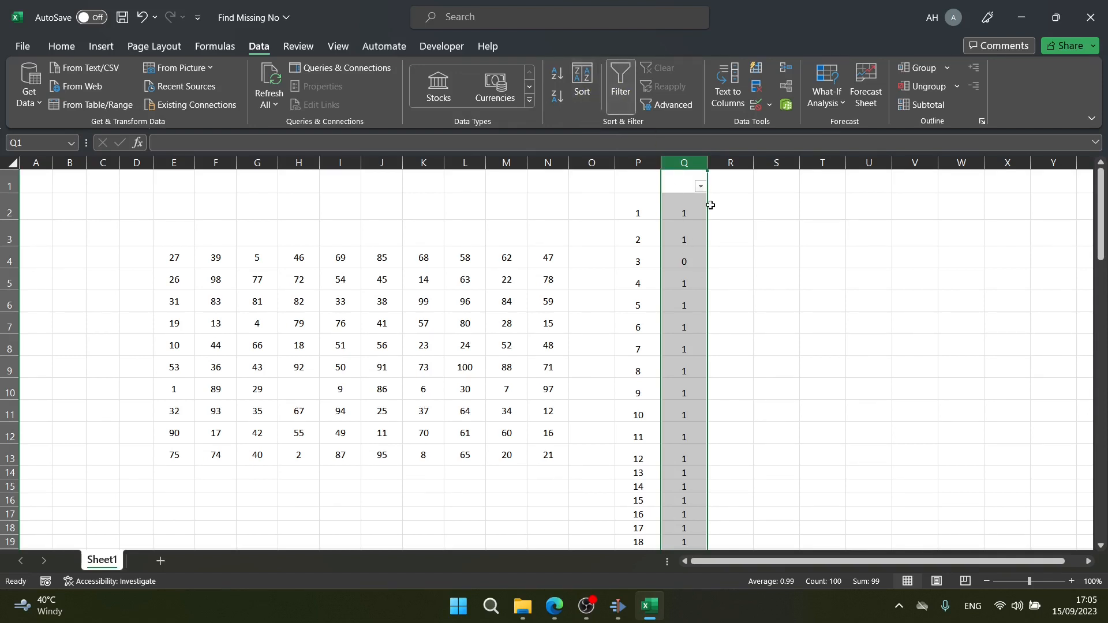
left_click(700, 185)
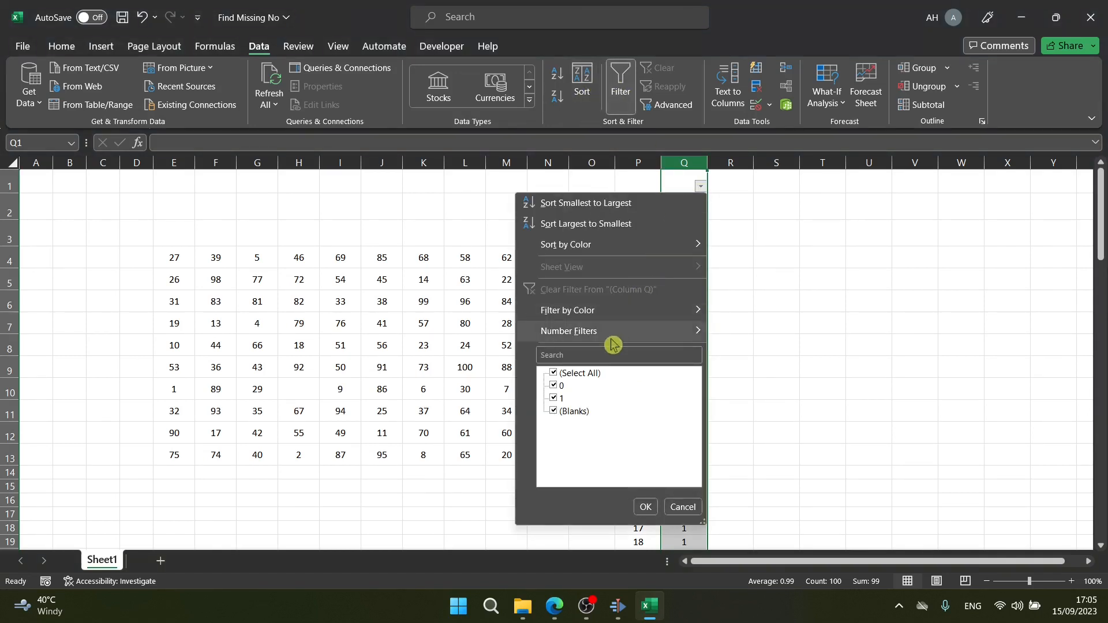
left_click(586, 374)
left_click(558, 386)
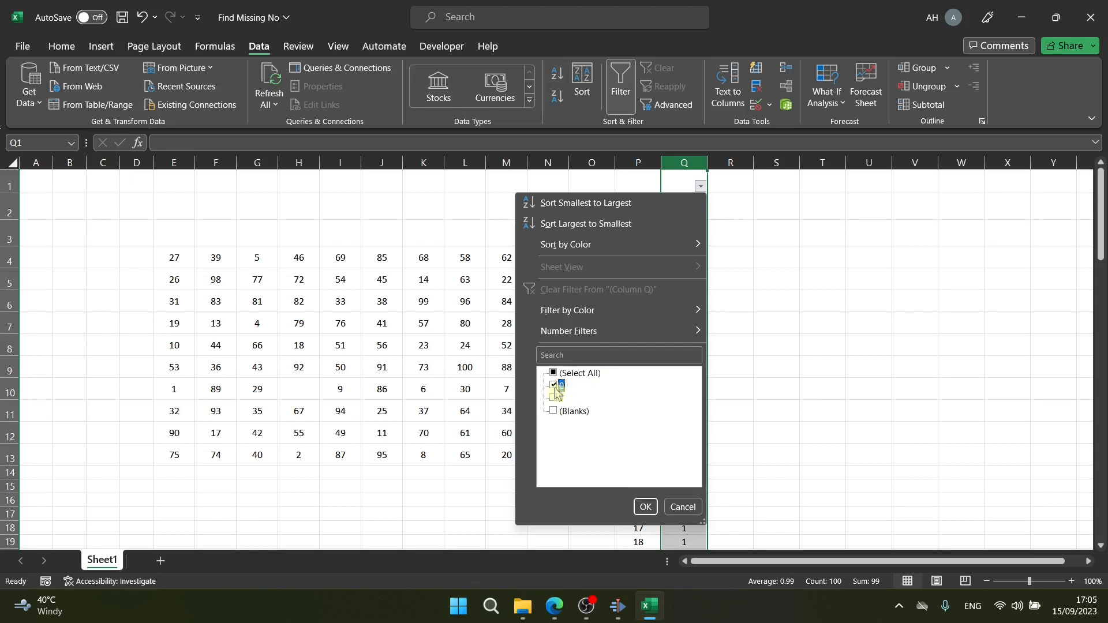
left_click(644, 508)
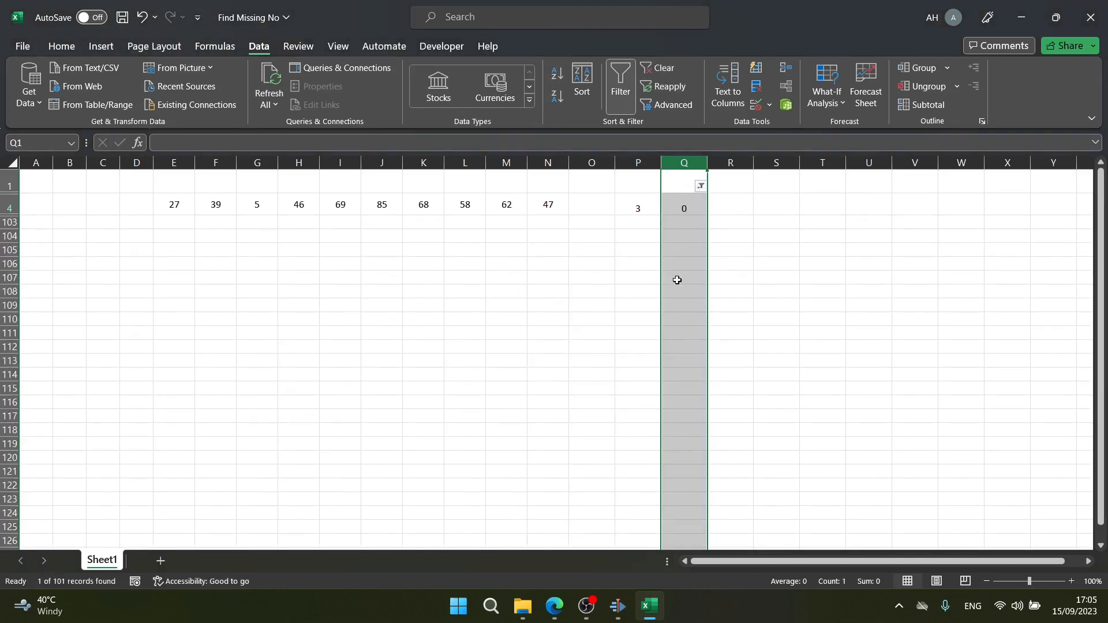
Step: Check the missing number in P4, then reselect all values in the column Q filter to show every row
left_click(640, 212)
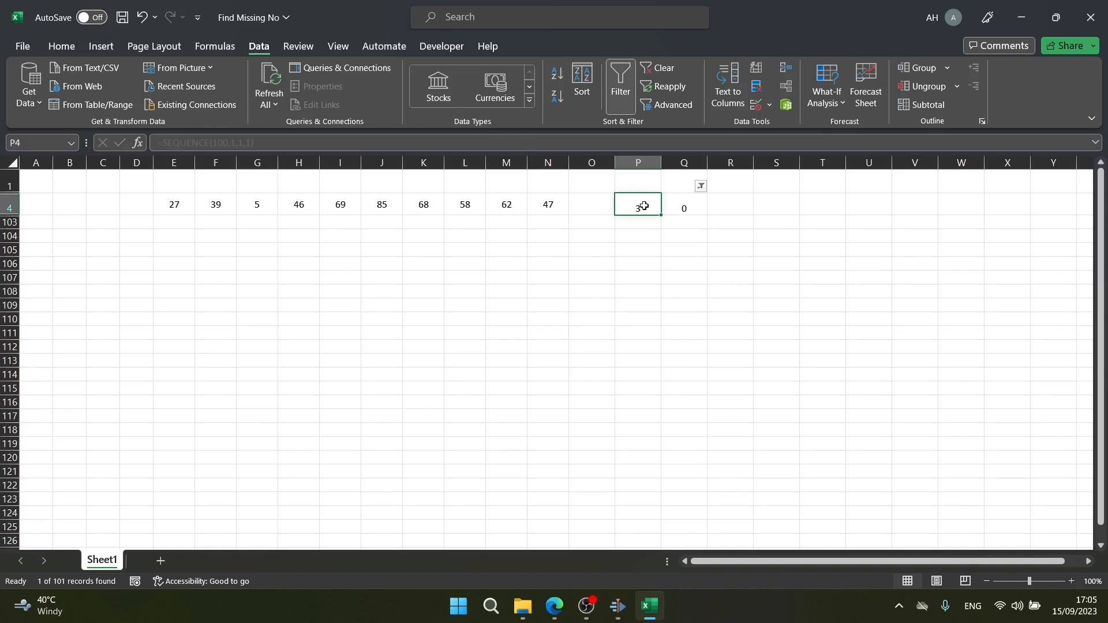
left_click(701, 185)
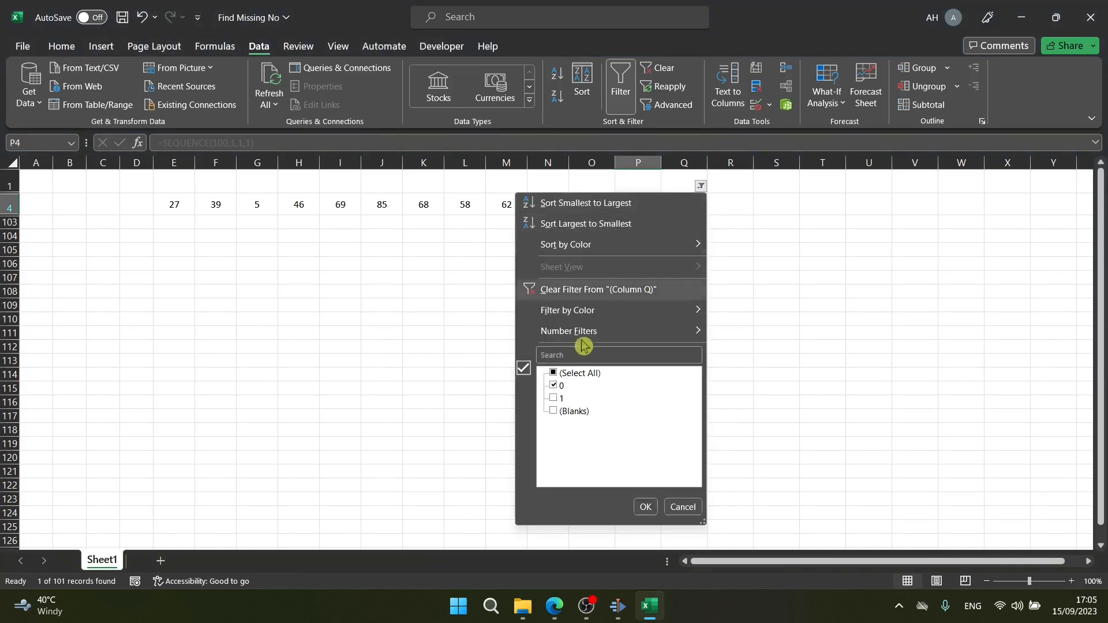
left_click(577, 374)
left_click(645, 507)
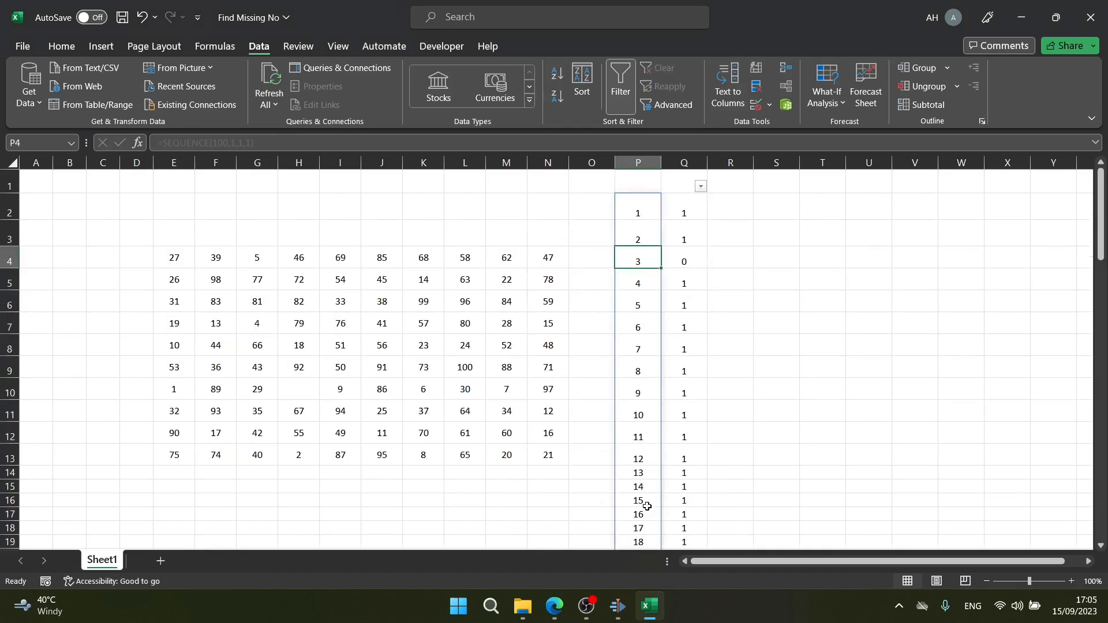
Step: Select the whole number grid E4:N13
left_click(260, 237)
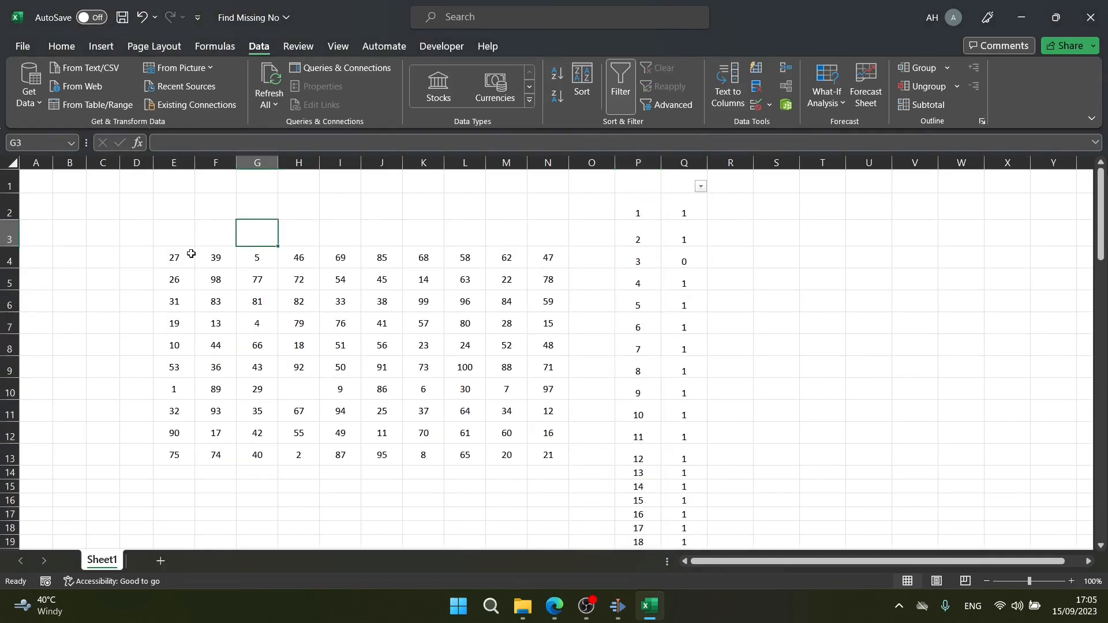
left_click_drag(190, 254, 537, 453)
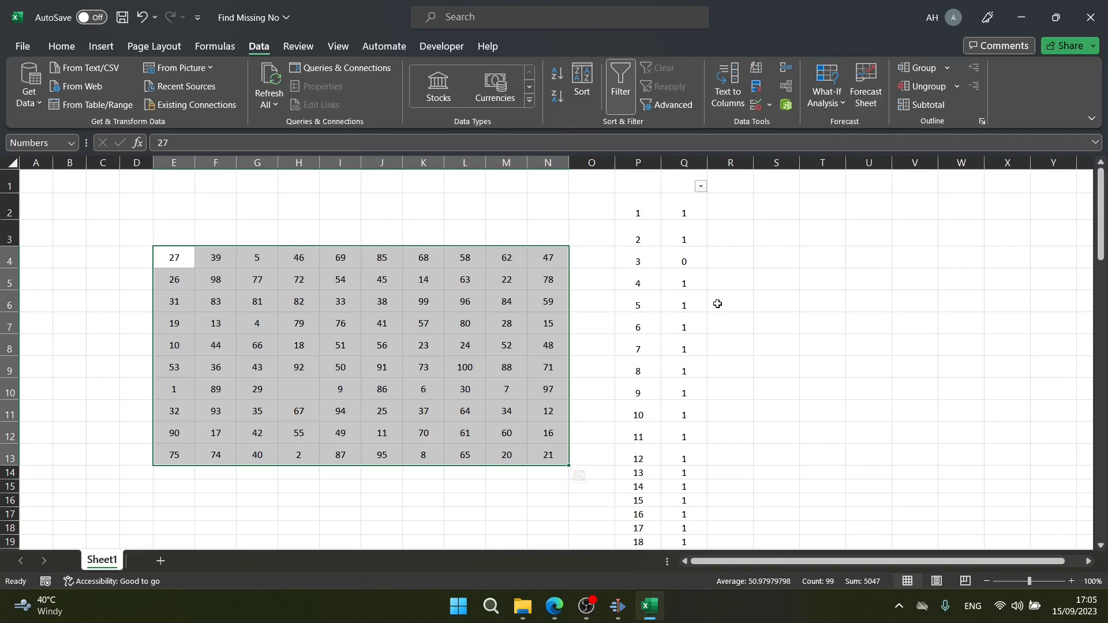